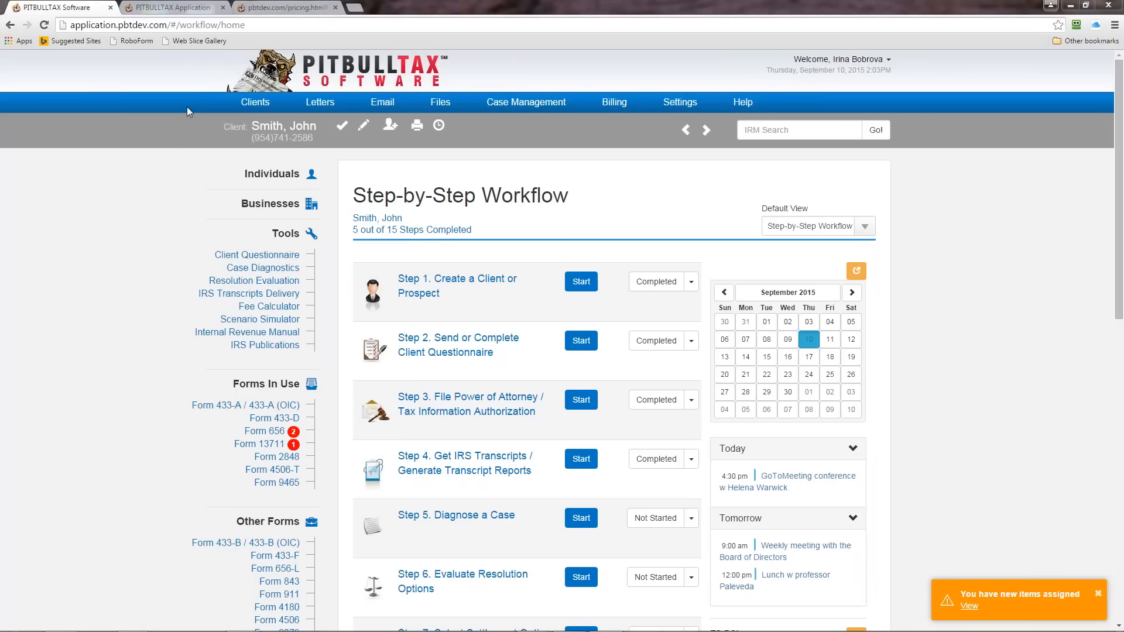
Step: Look through the available commands for clients, letters, email, case management, billing and settings
click(252, 104)
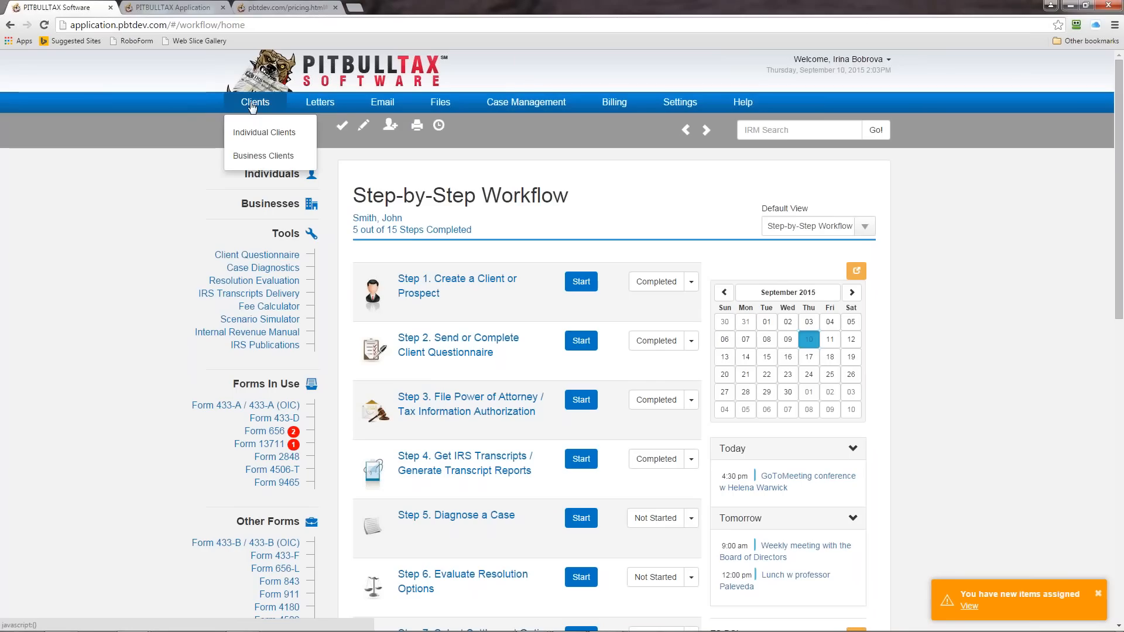
click(301, 105)
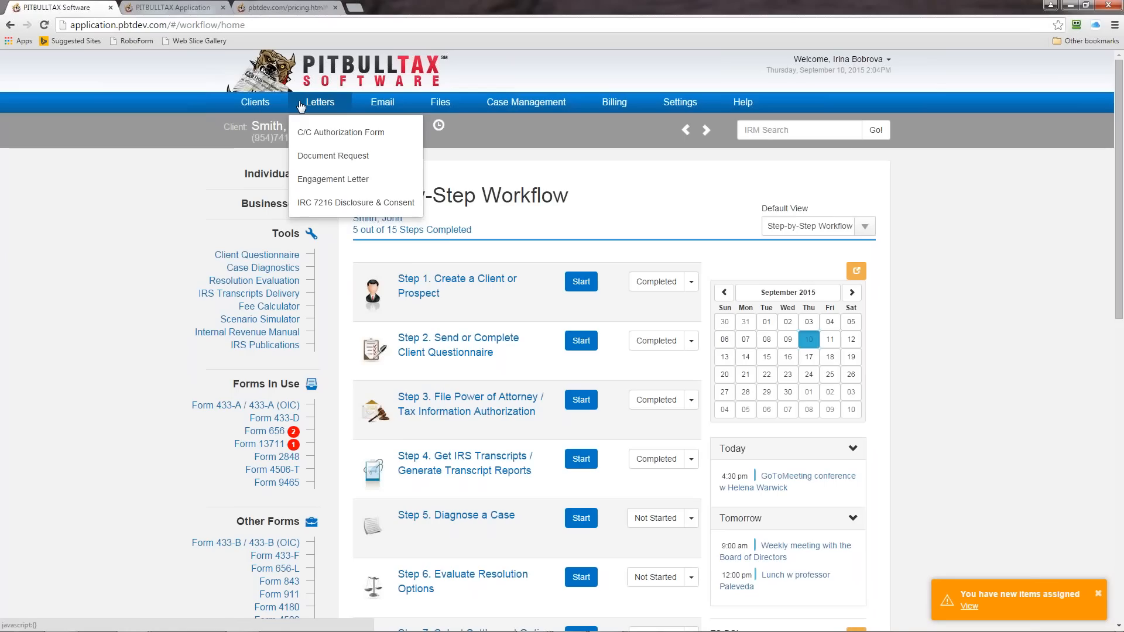
click(384, 105)
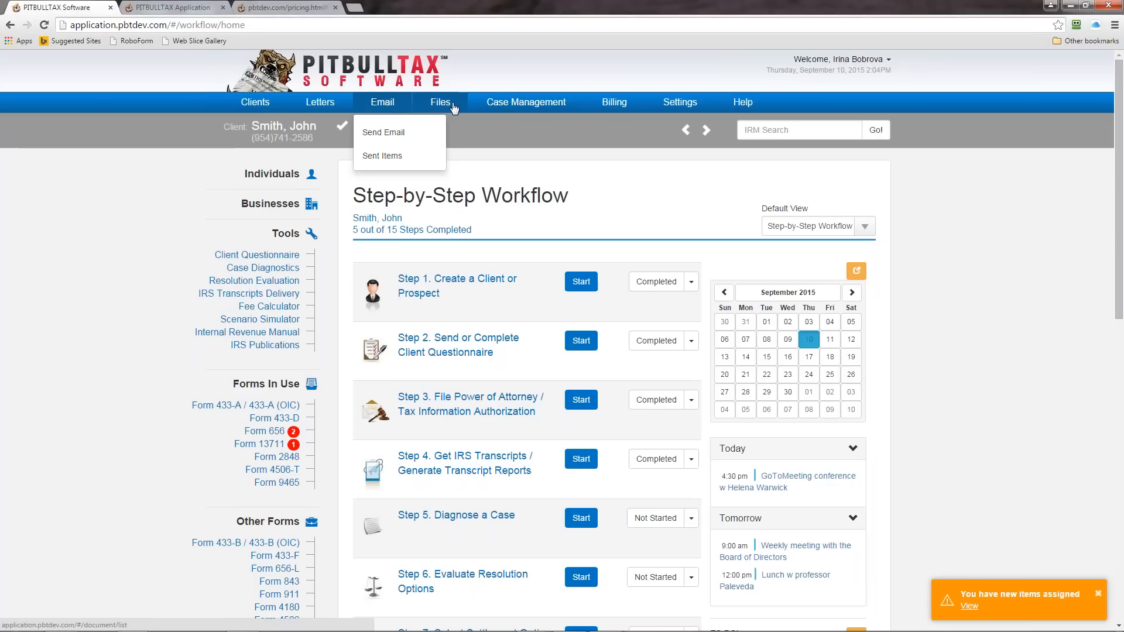
click(468, 137)
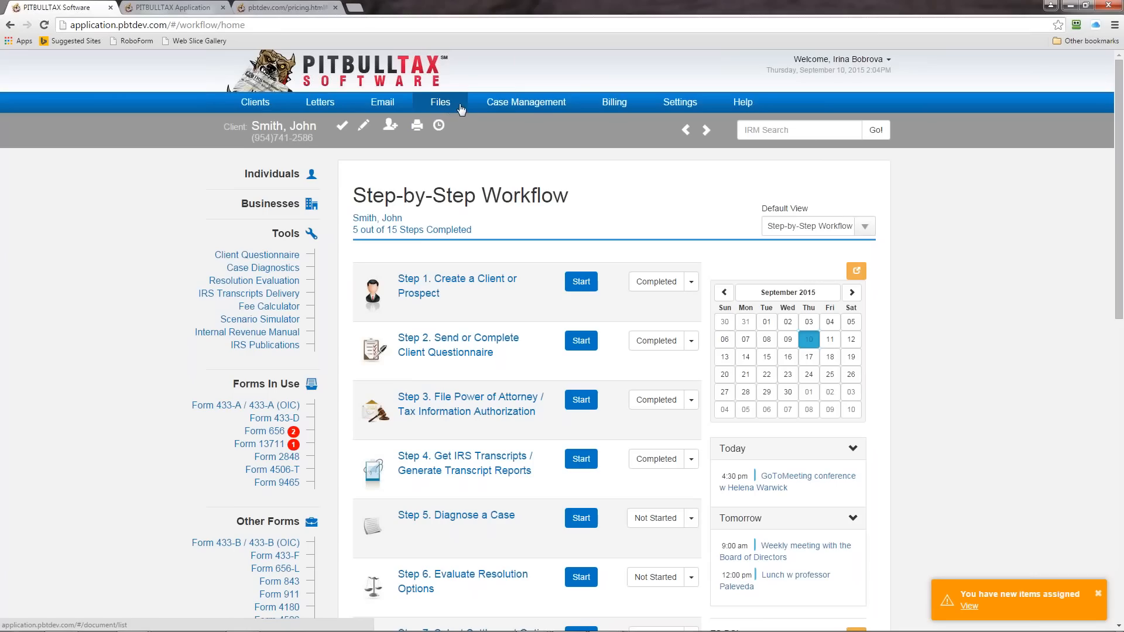
click(528, 109)
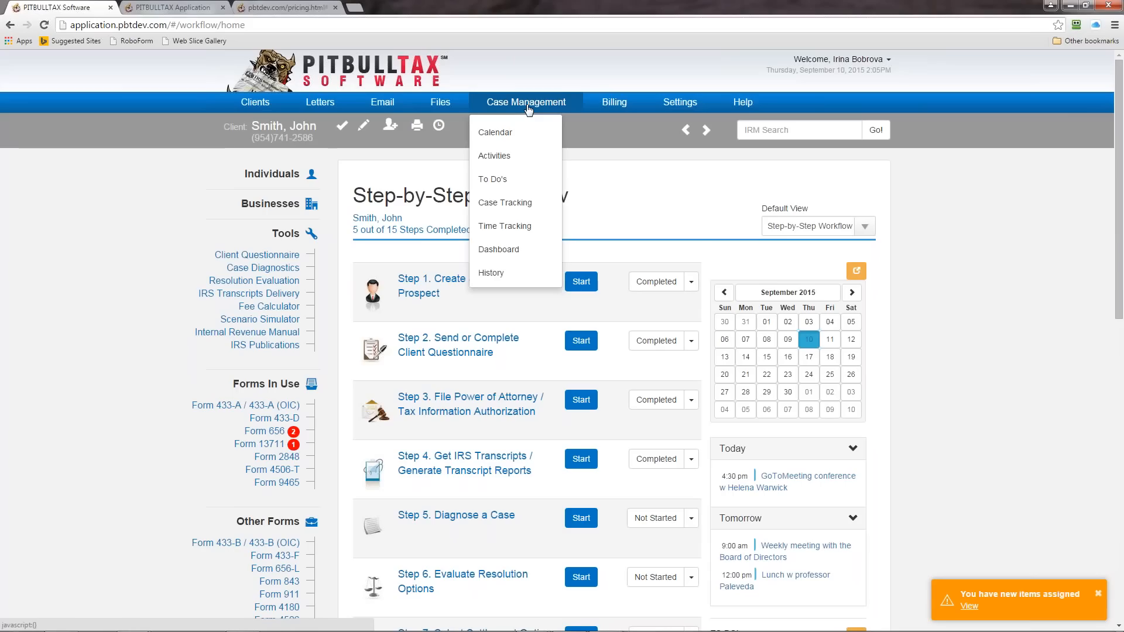
click(602, 104)
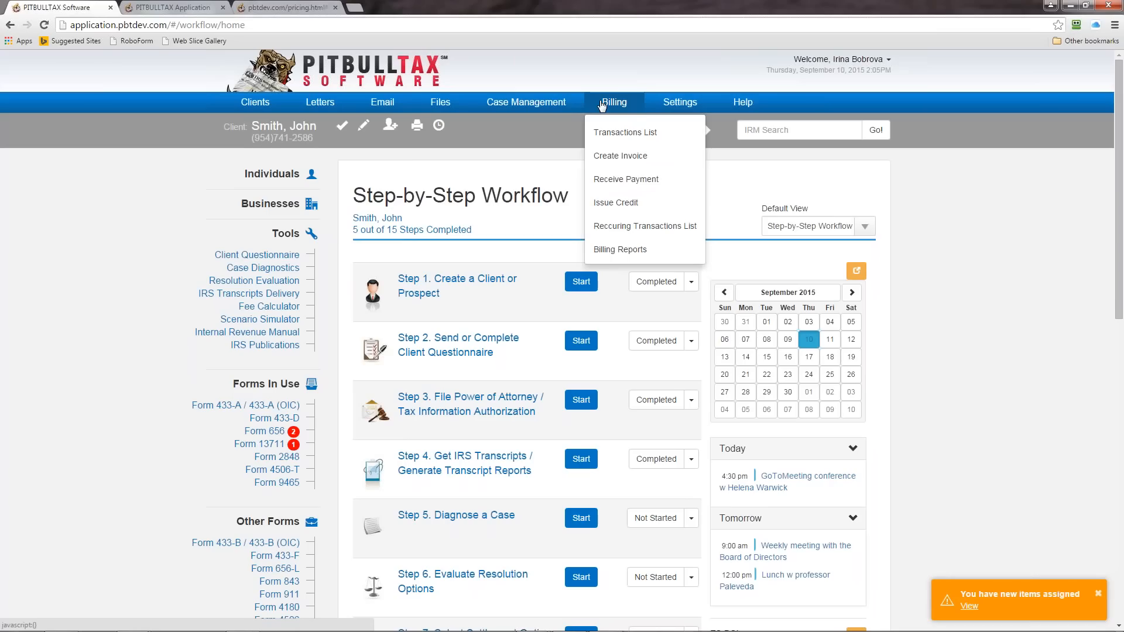
click(692, 109)
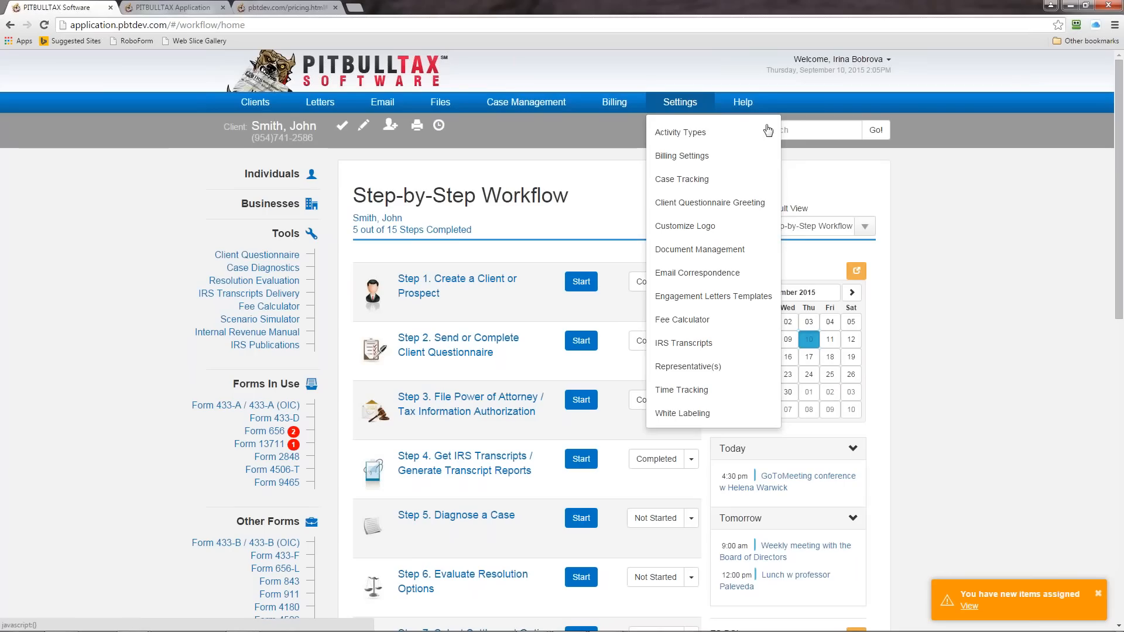
click(1030, 241)
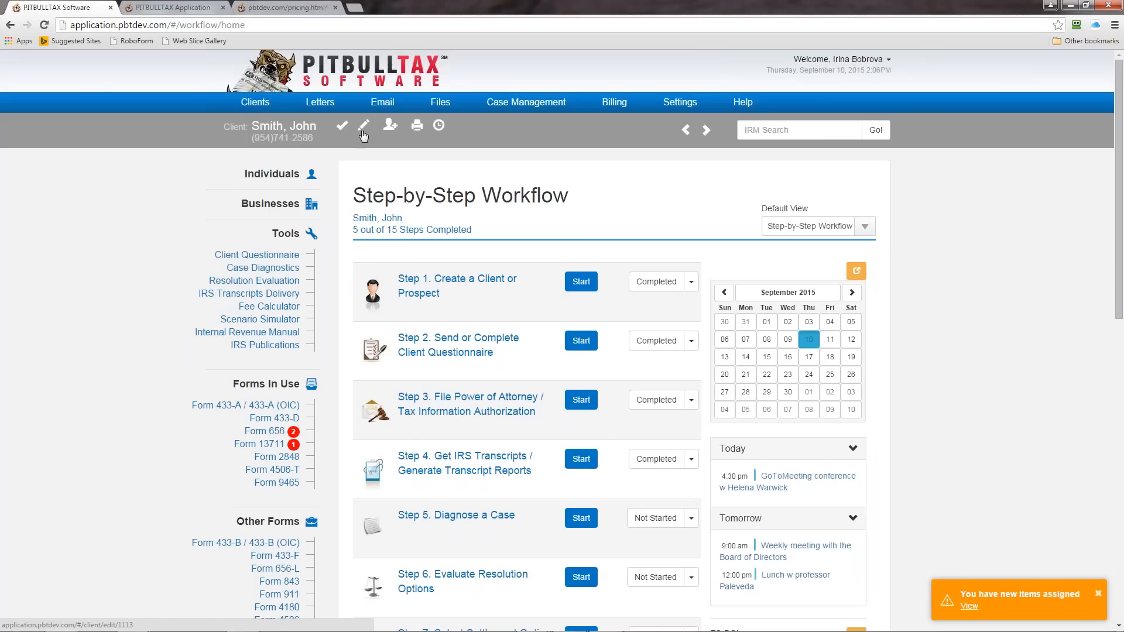
Step: Check the client type choices for adding a new client, and browse the lists of individual and business clients
click(390, 125)
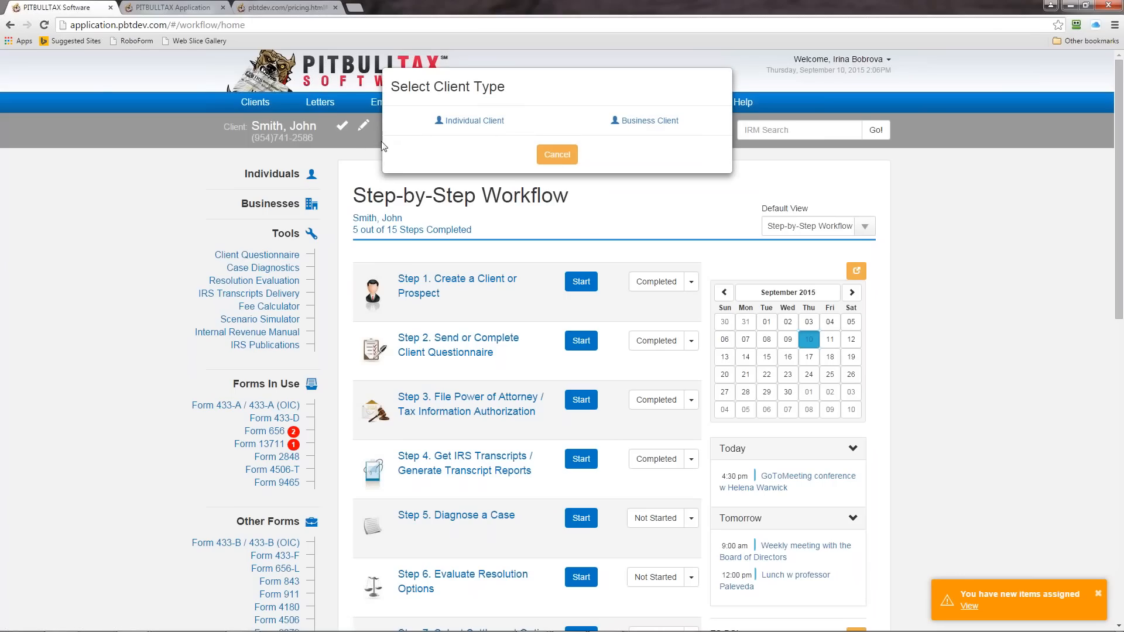
click(553, 155)
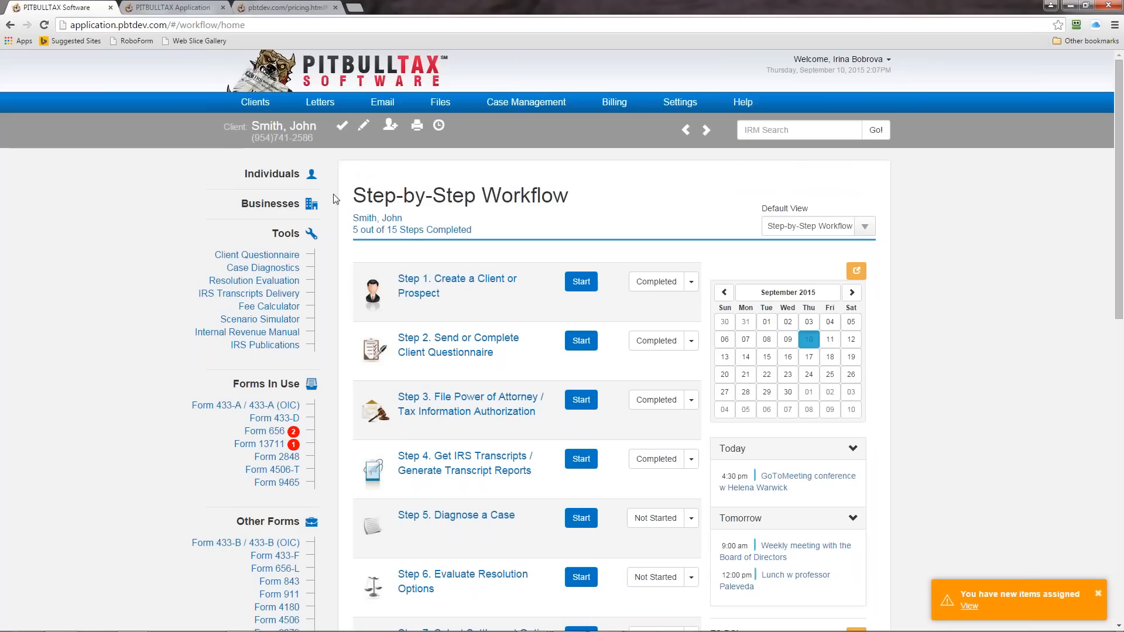
click(263, 175)
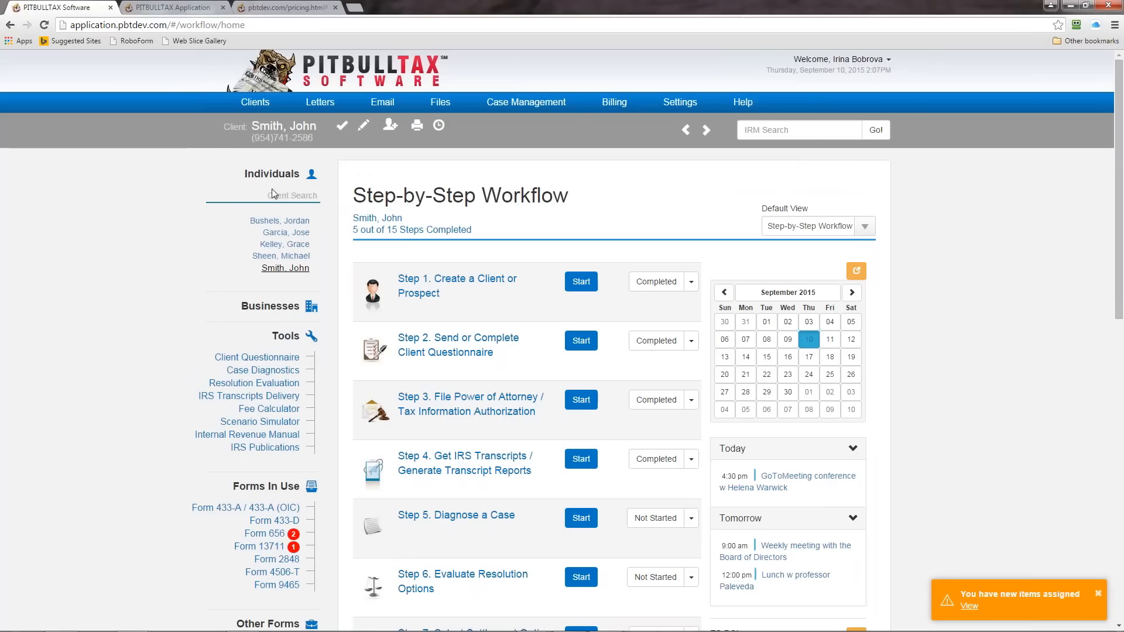
click(275, 194)
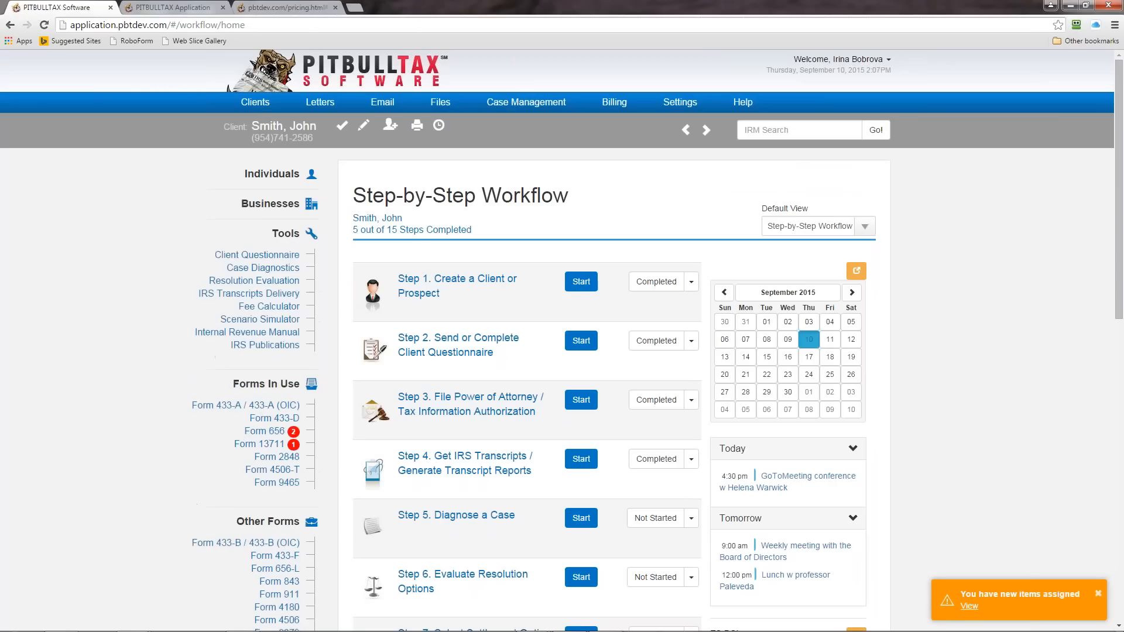
click(276, 206)
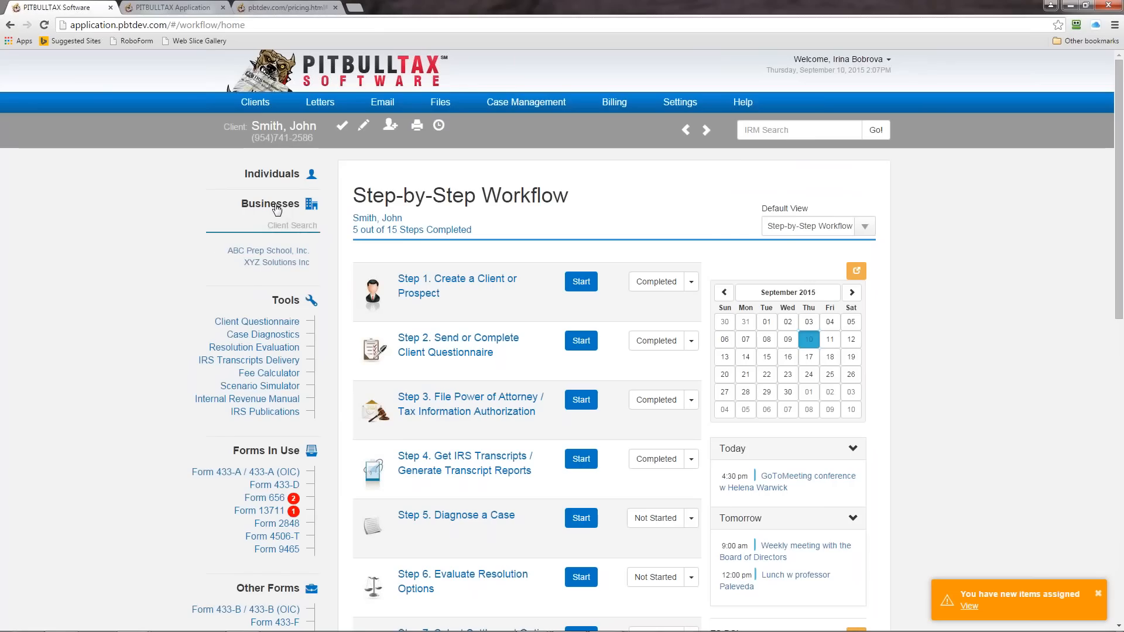
click(276, 205)
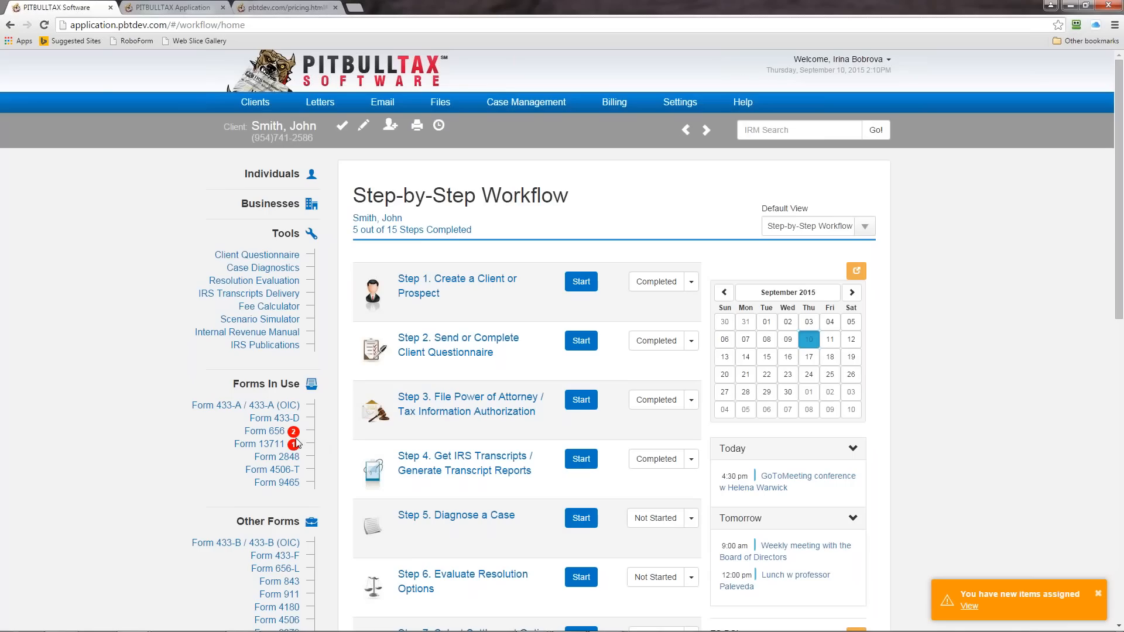
Step: View Form 656 and the taxpayer's employer record in the Employment Information section of Form 433-A / 433-A (OIC)
click(275, 432)
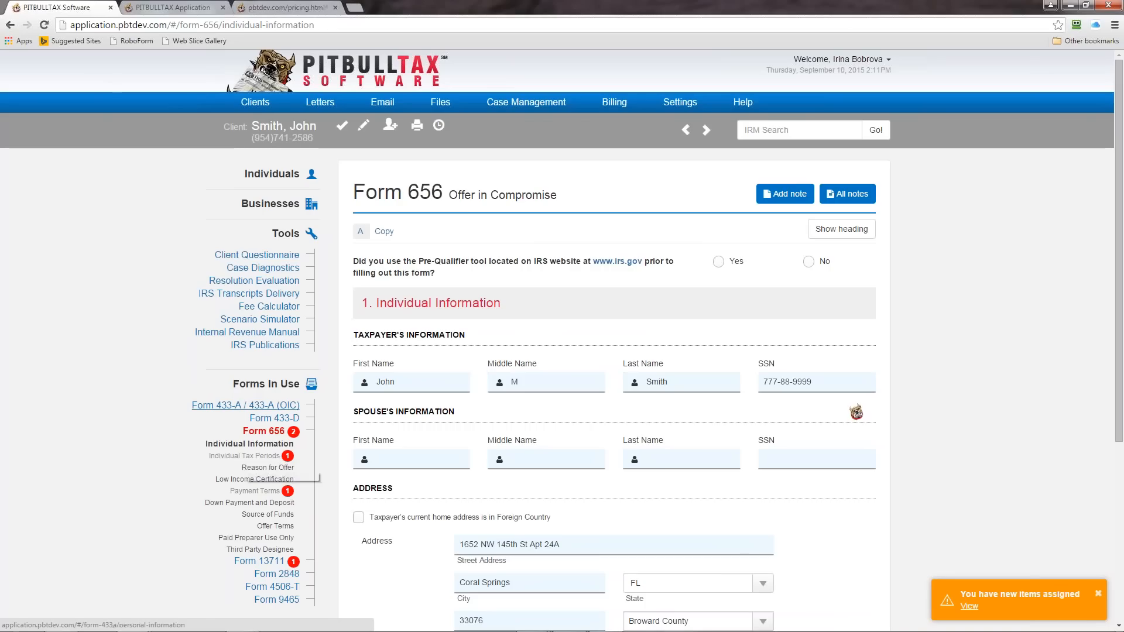
click(249, 406)
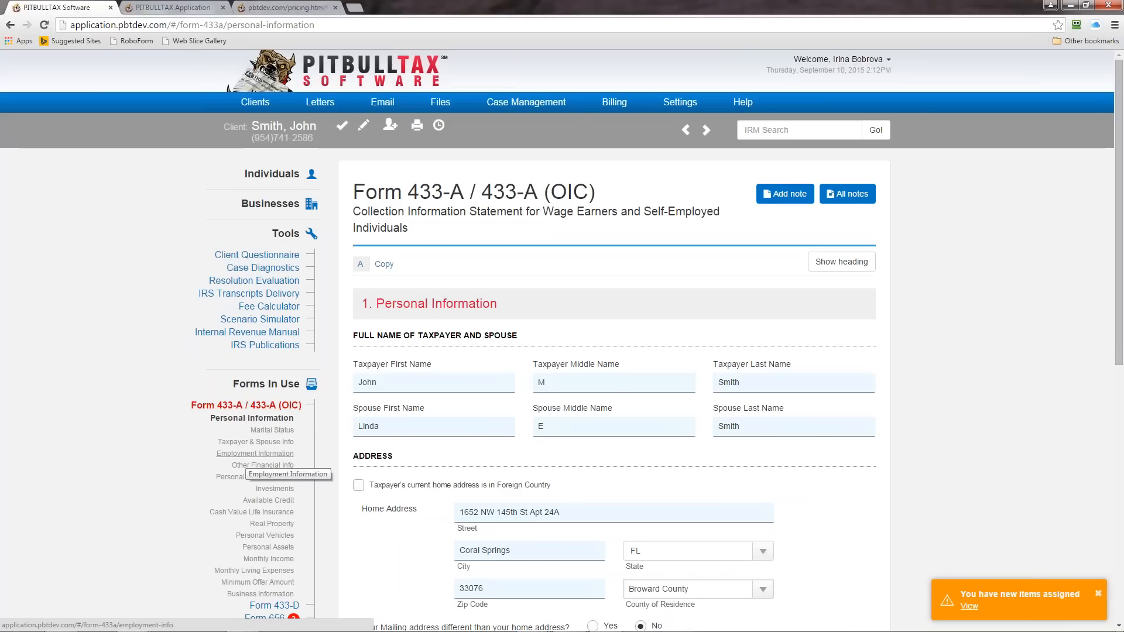
click(258, 454)
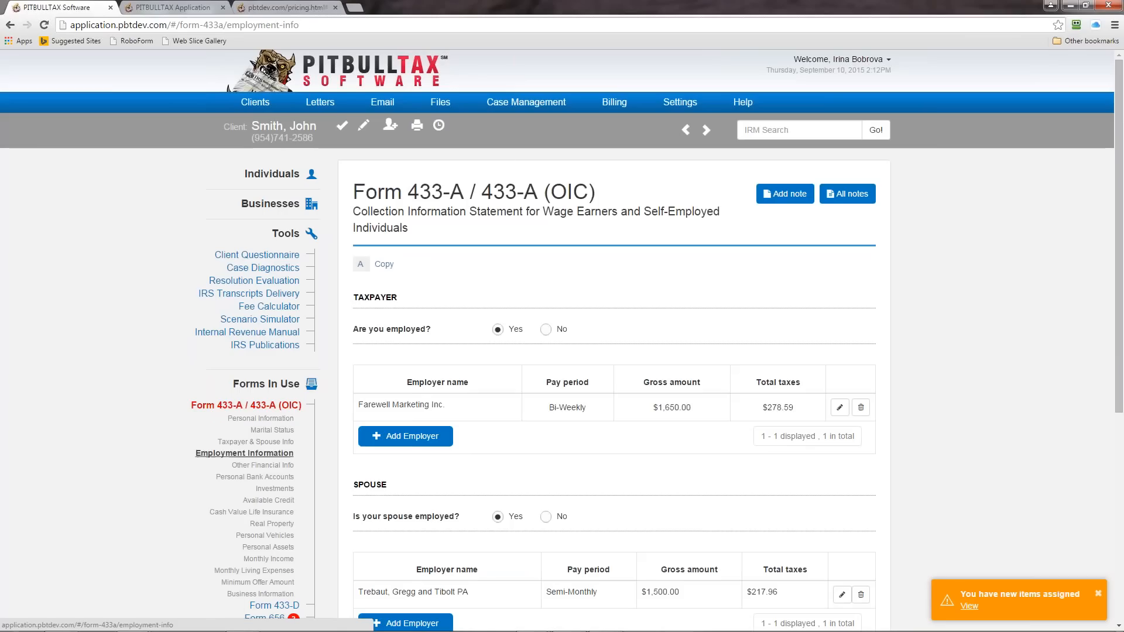
click(839, 409)
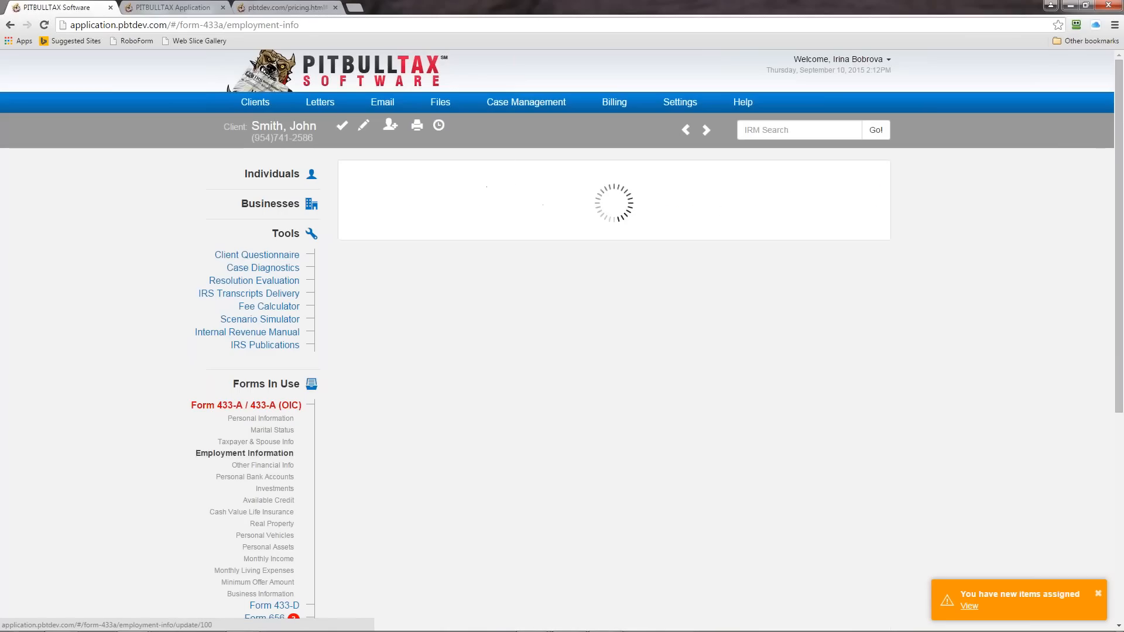
scroll(614, 374, down, 3)
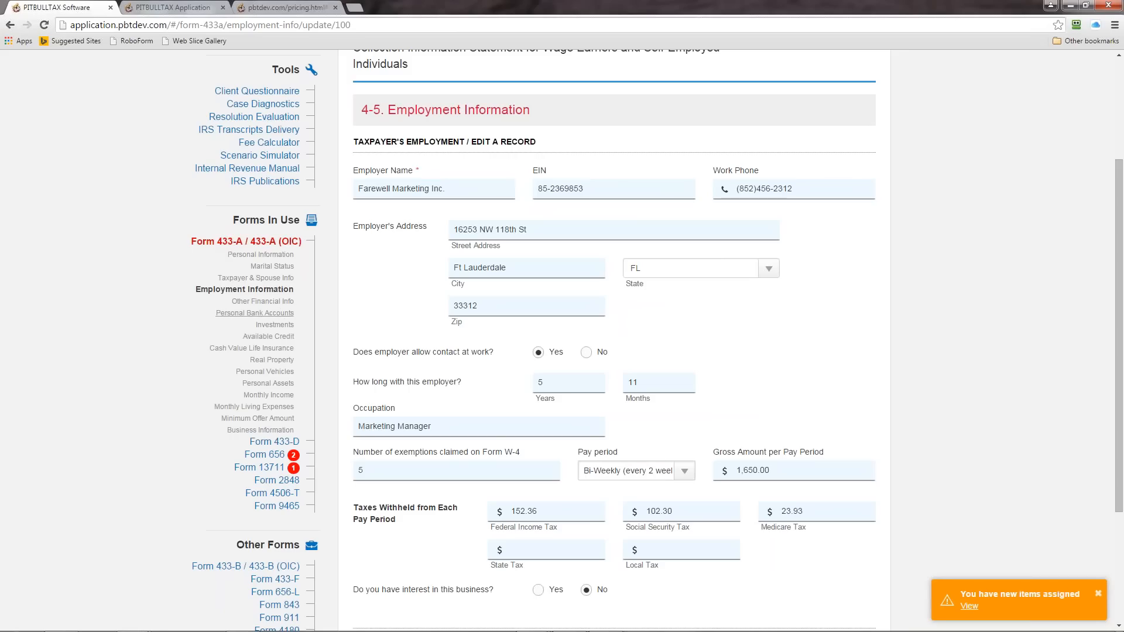
Step: Reorder the Personal Vehicles list of Form 433-A to Dodge Ram 1500 pickup, Toyota Sienna van, Ford Escape SUV
click(264, 371)
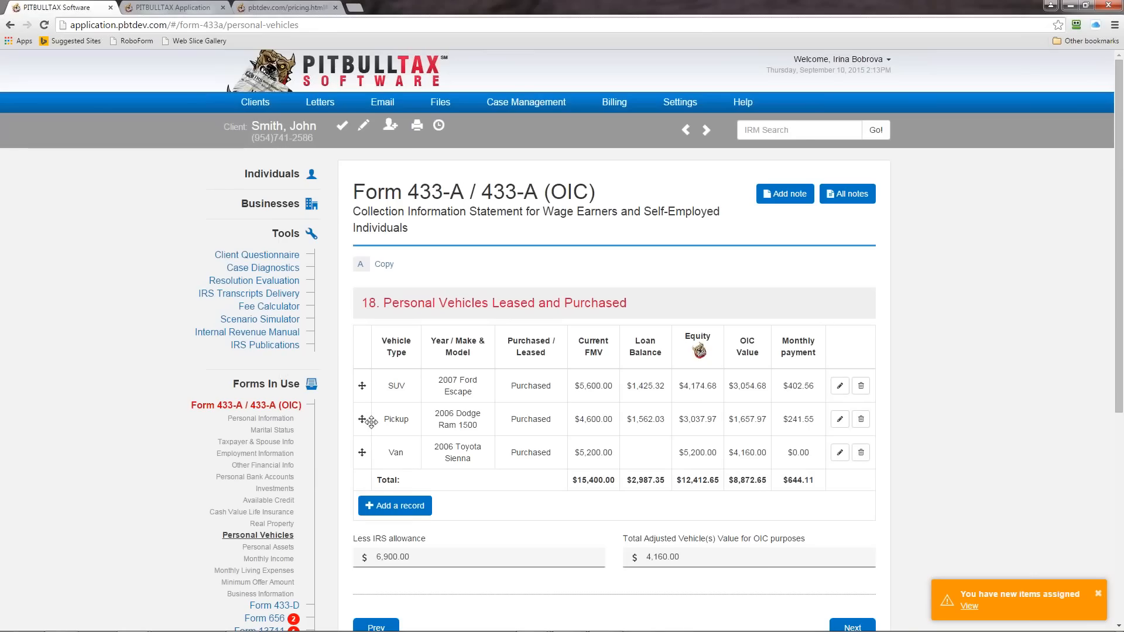
drag(363, 419, 380, 384)
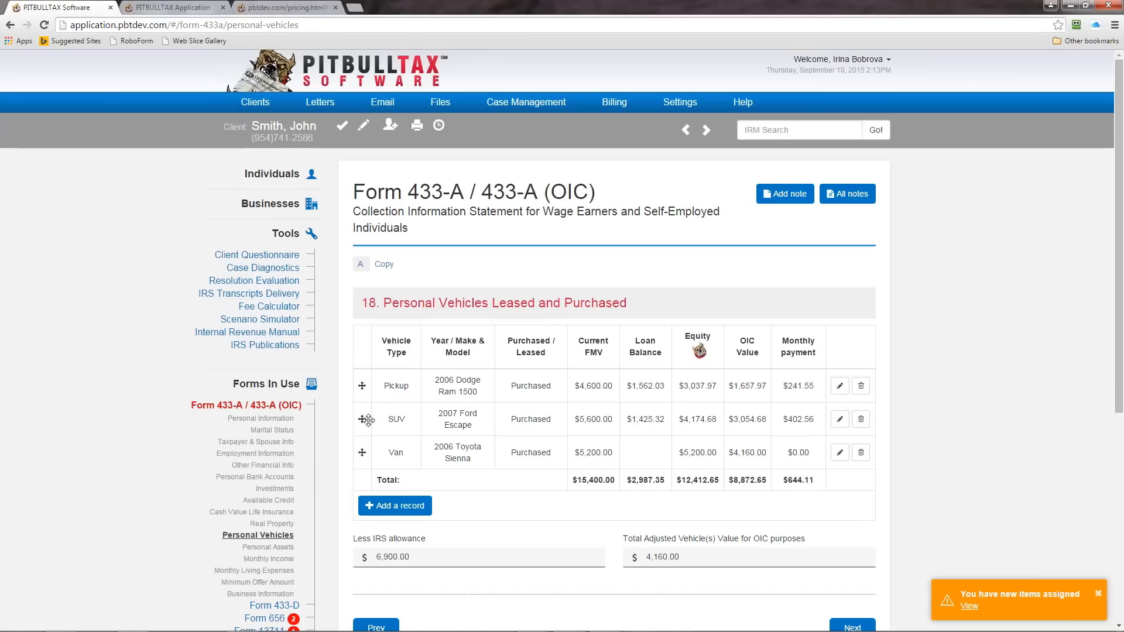
drag(362, 421, 353, 450)
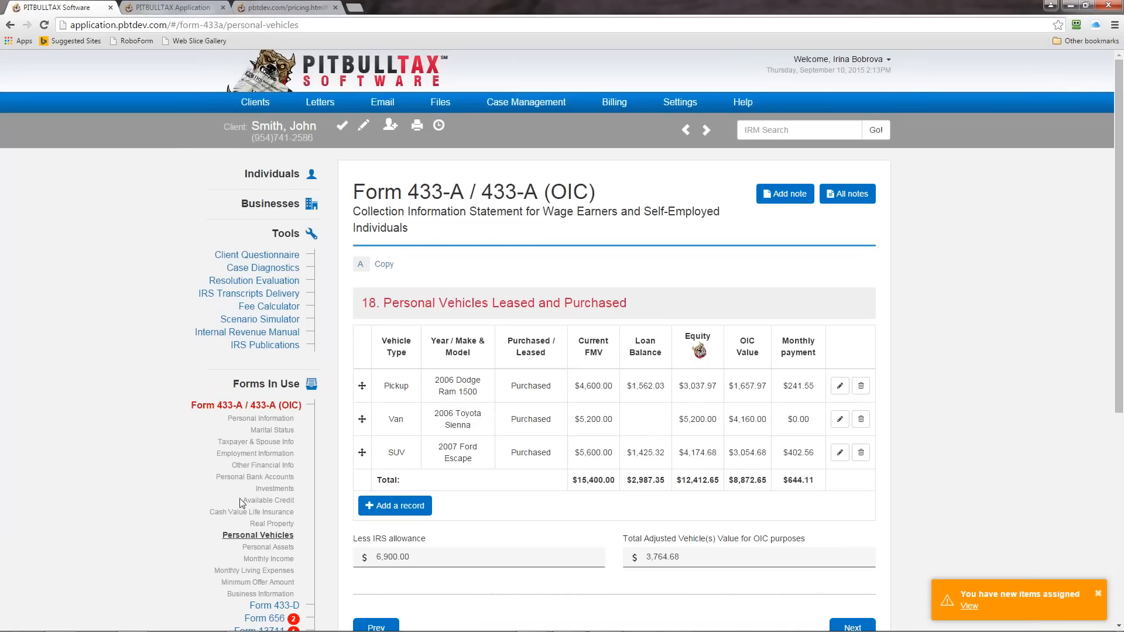
Step: View the details of the taxpayer's wages in the Monthly Income section of Form 433-A
click(273, 559)
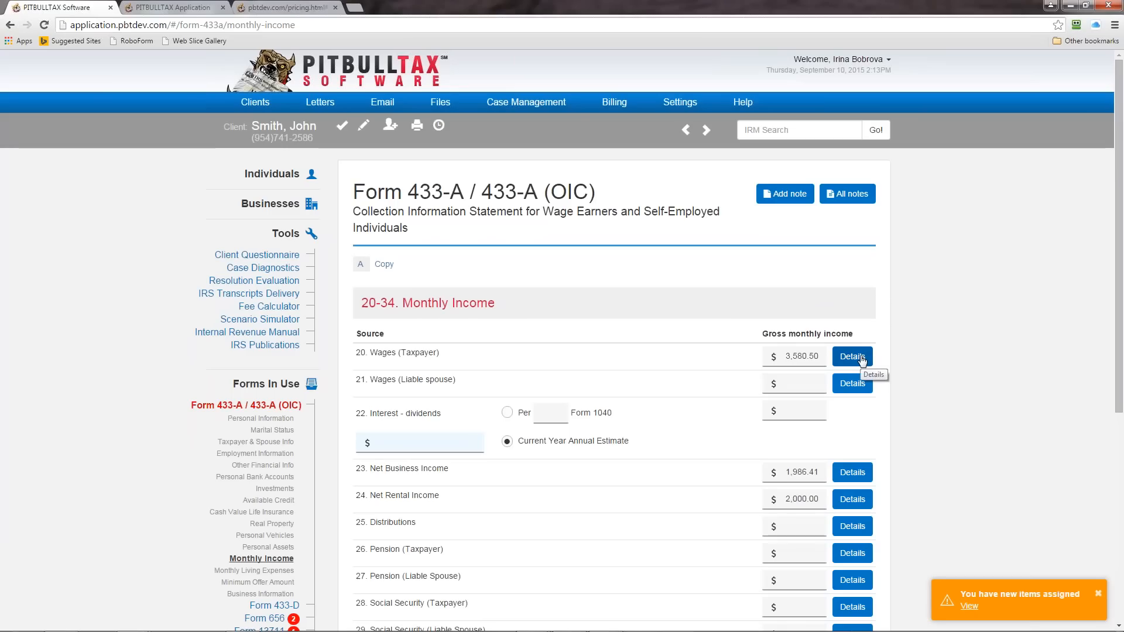
click(862, 359)
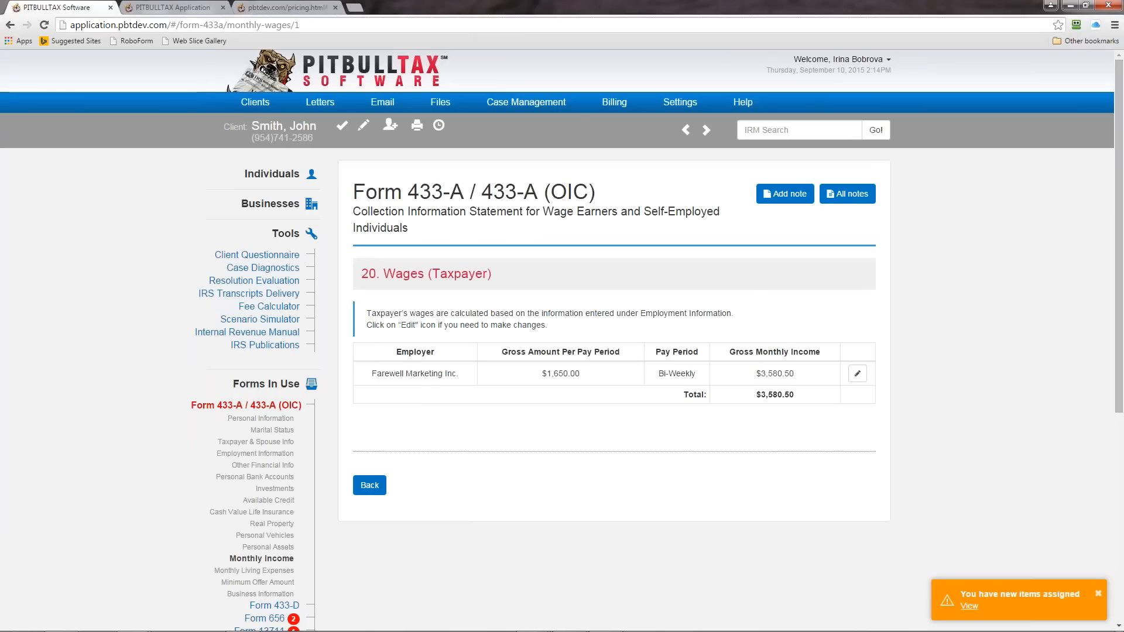
Step: Review the heading options and Personal Information section of Form 433-A, and return to the client's step-by-step workflow
click(263, 408)
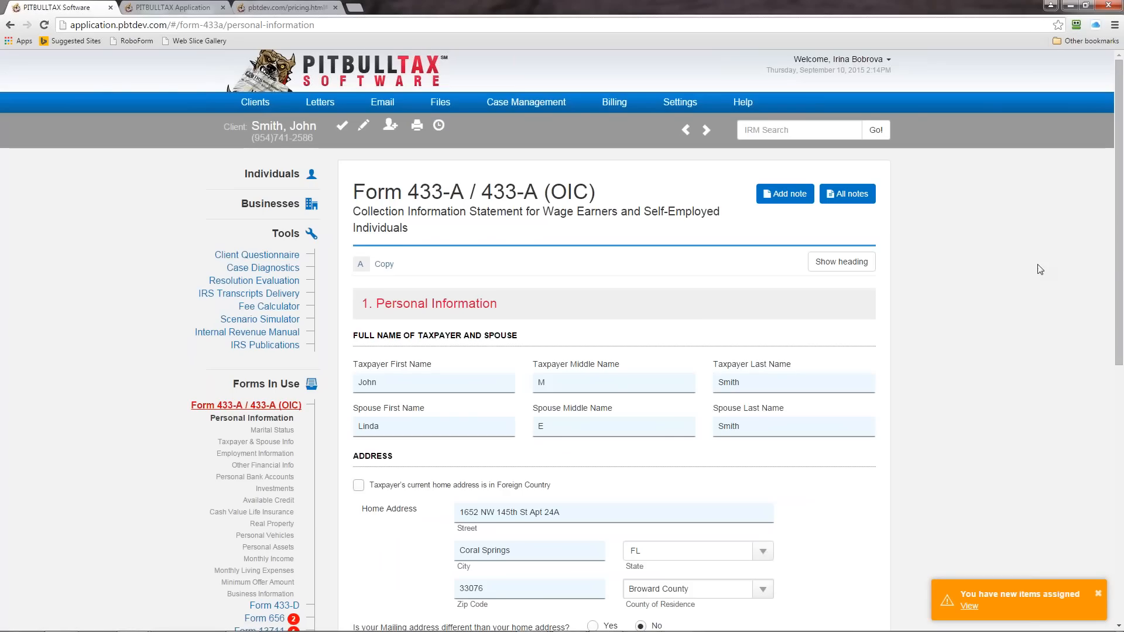
drag(1119, 270, 1112, 316)
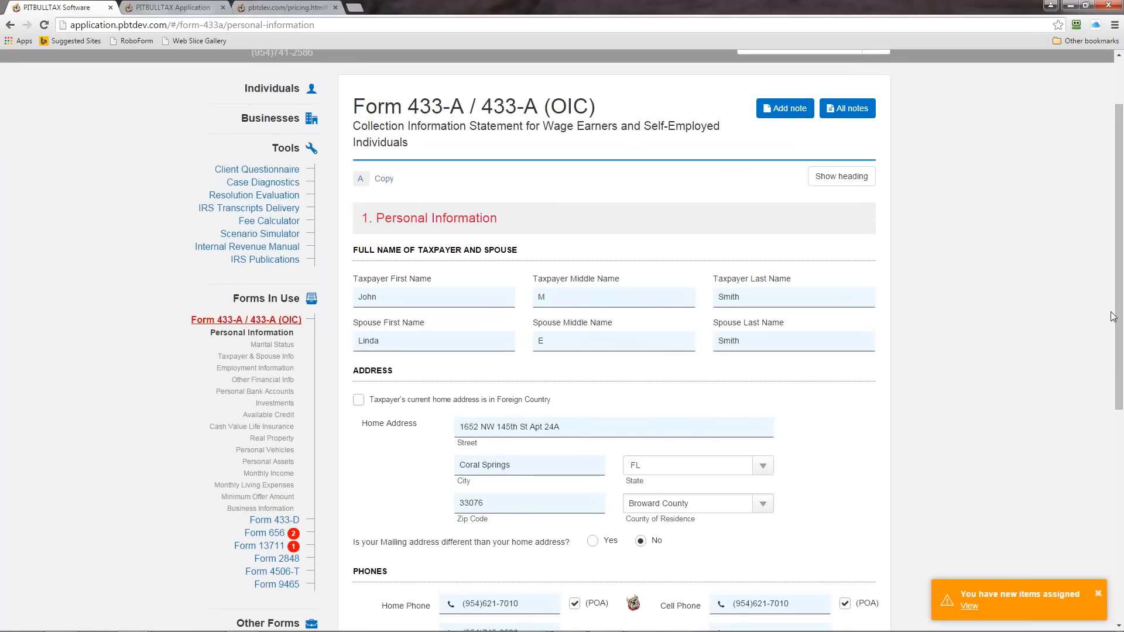
click(834, 176)
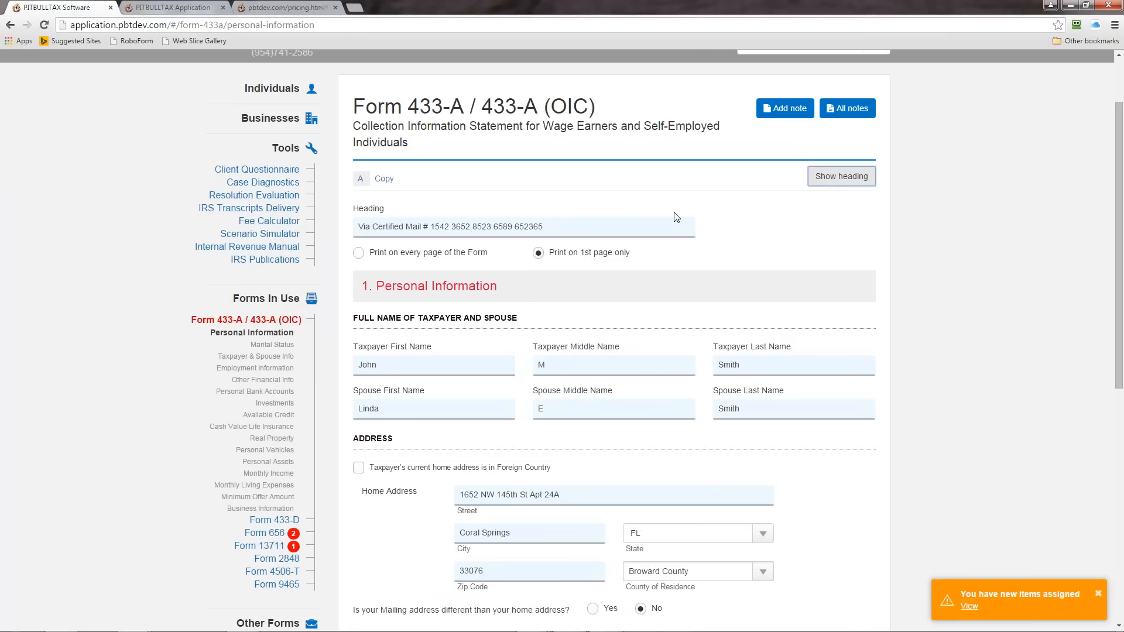
click(848, 177)
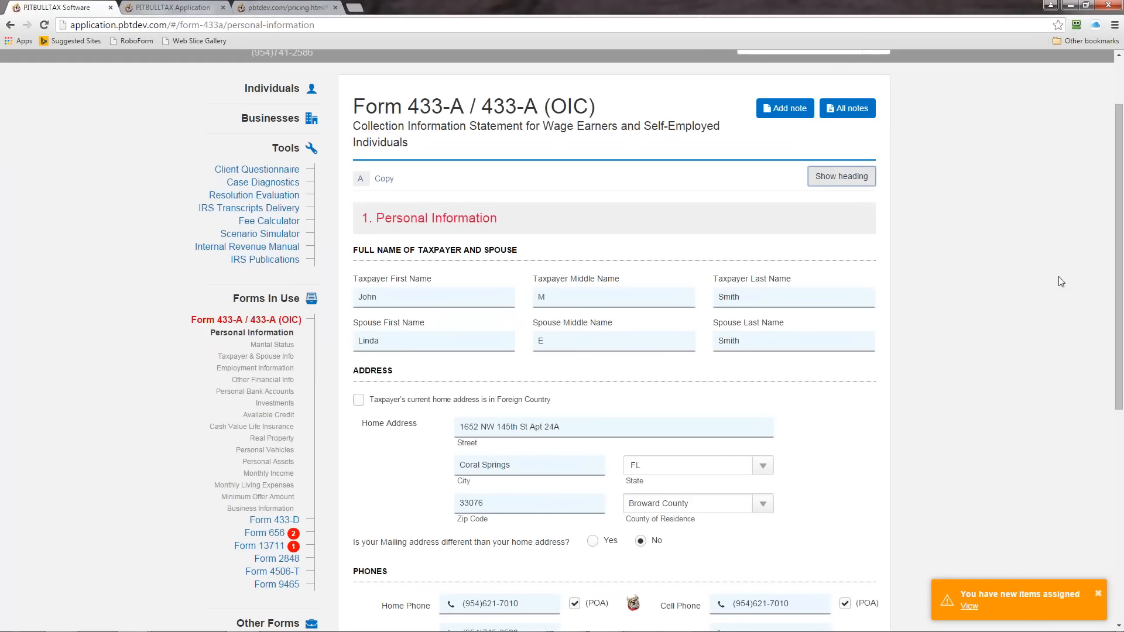
drag(1117, 310, 1118, 466)
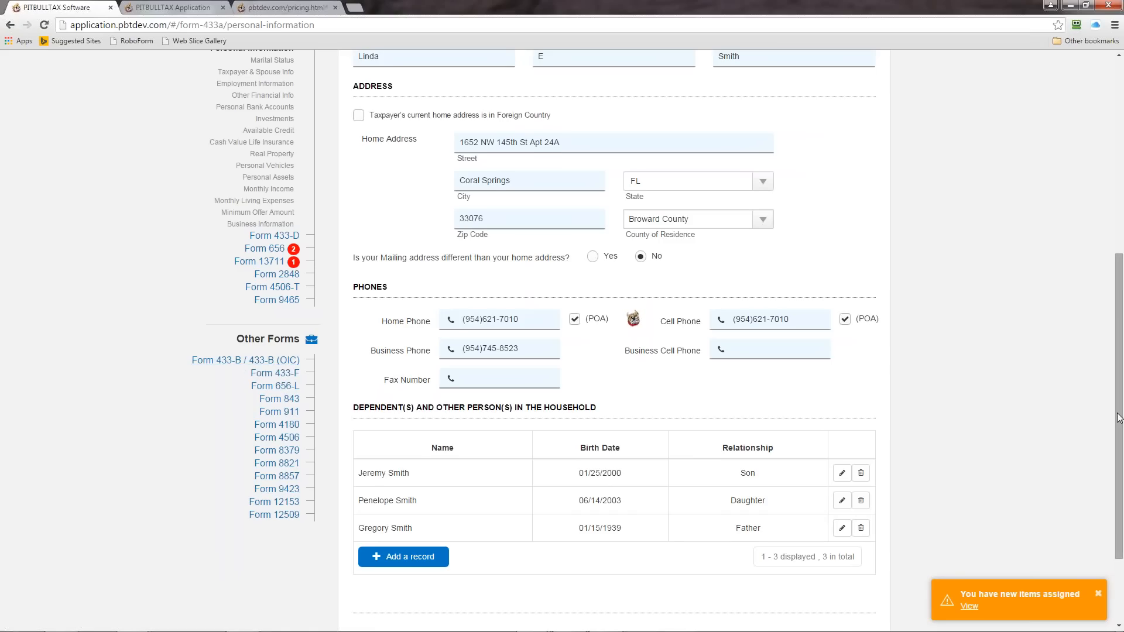
drag(1119, 418, 1118, 343)
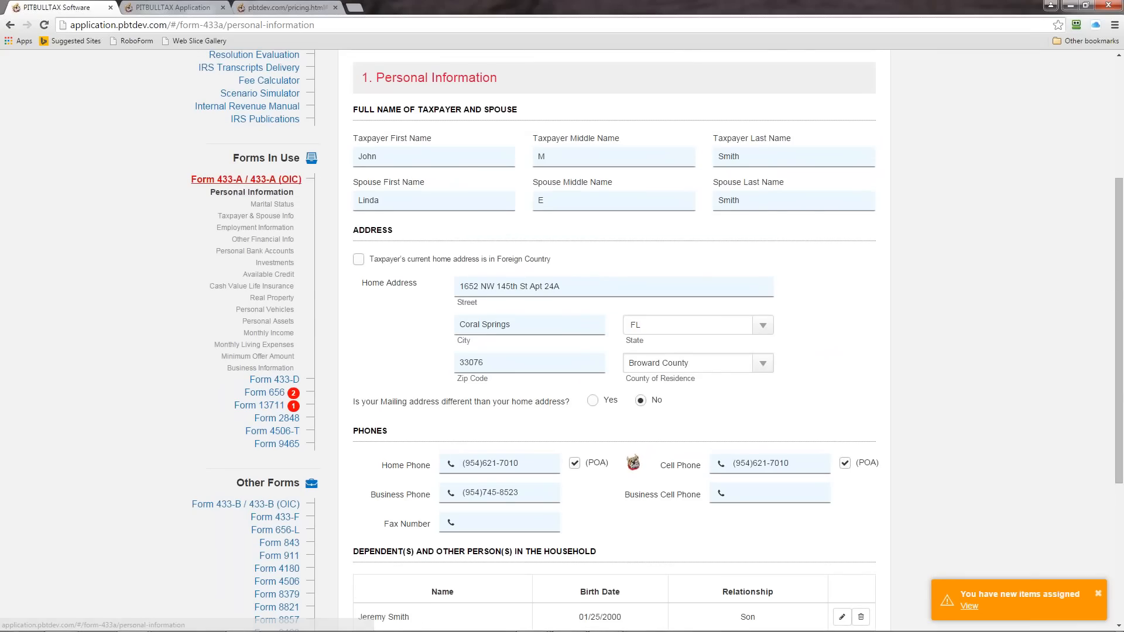
scroll(329, 135, up, 4)
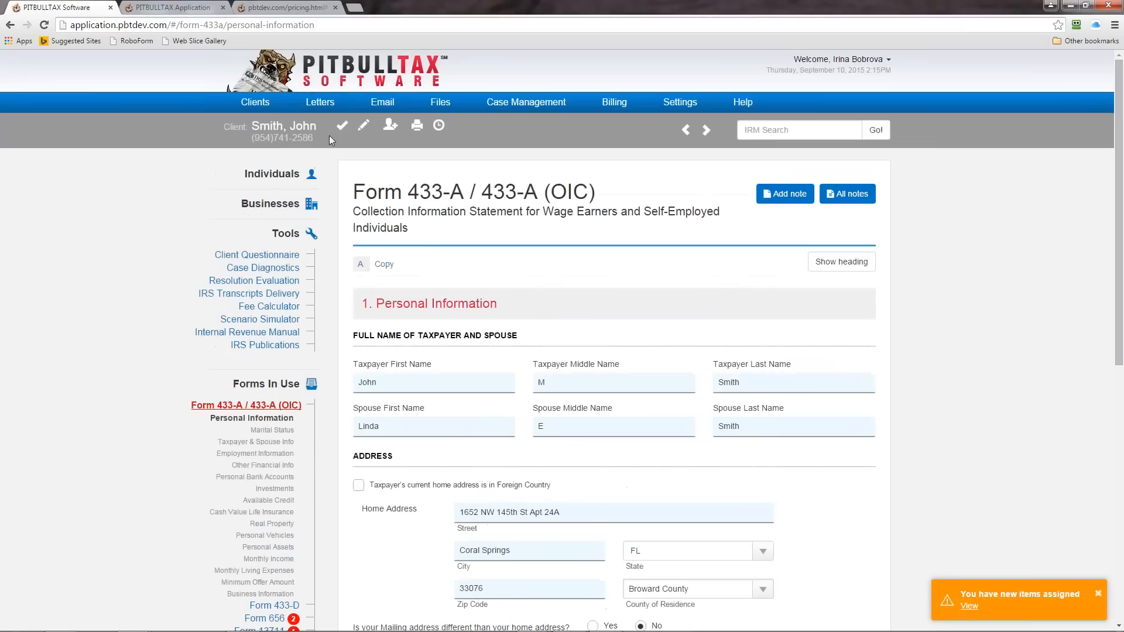
click(343, 126)
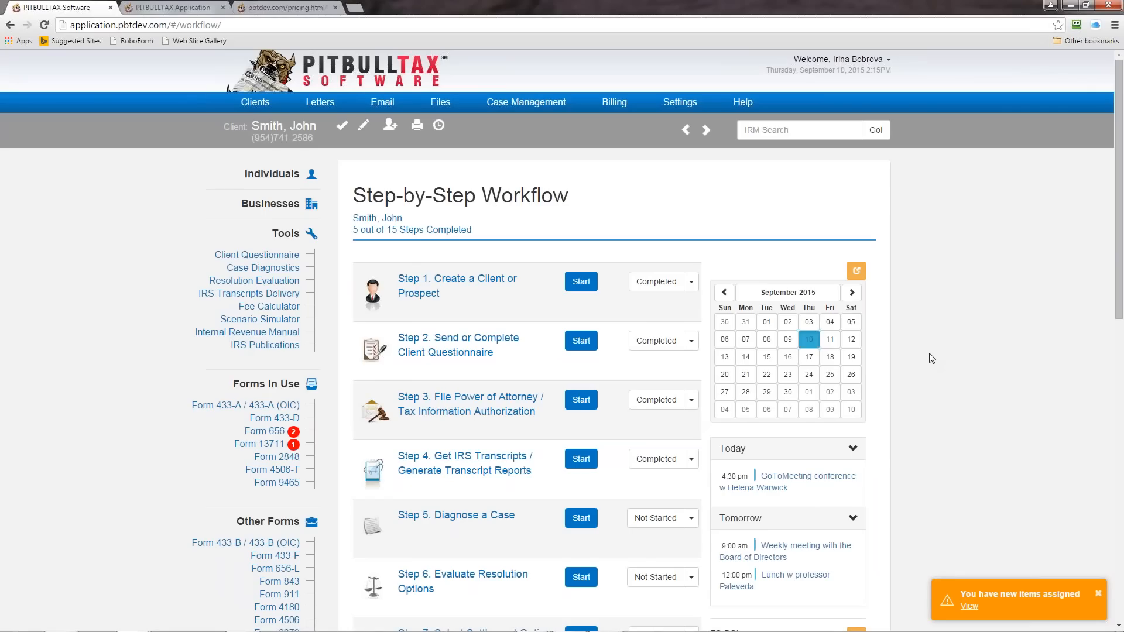
Step: Detach the calendar widget into its own window, move it aside, and close it to restore the calendar on the workflow page
click(856, 272)
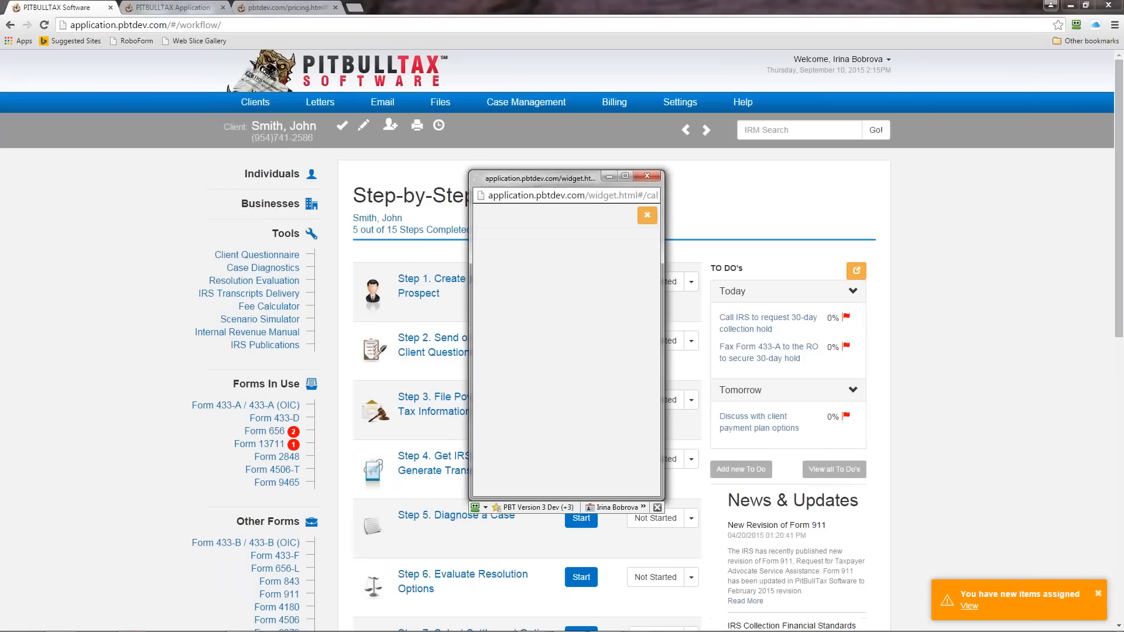
drag(556, 185, 1123, 157)
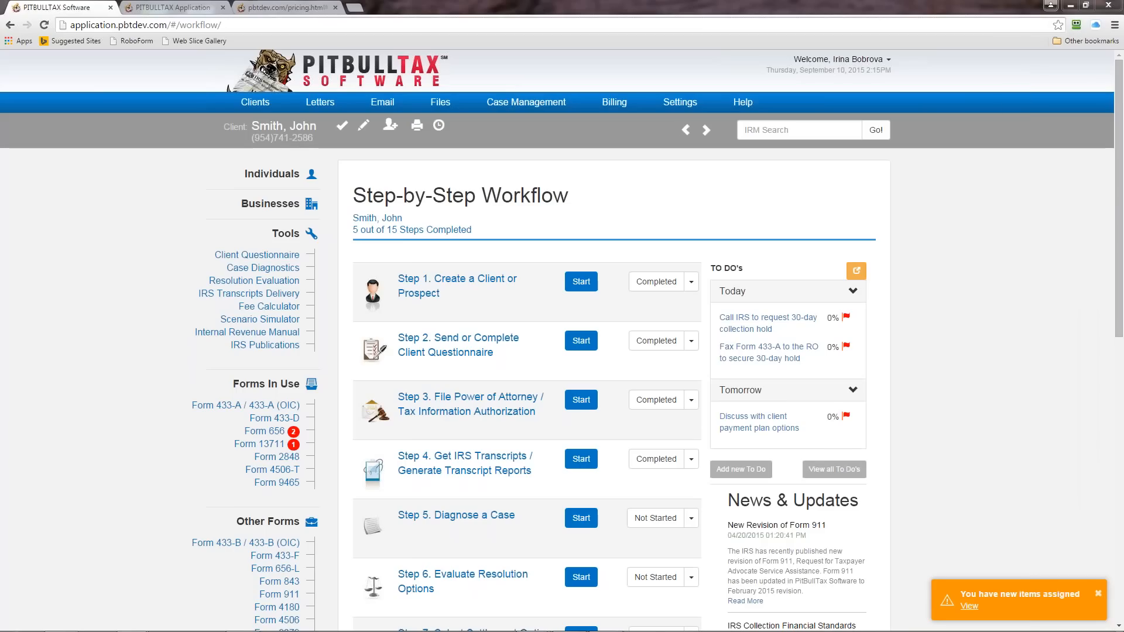
drag(1123, 101, 990, 112)
click(1050, 152)
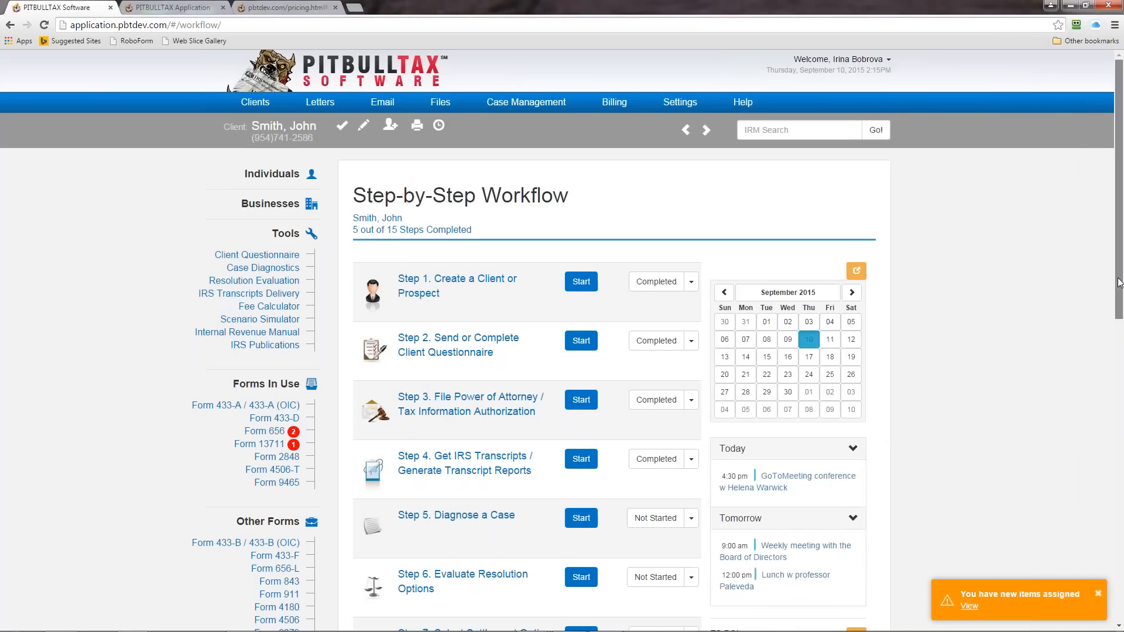
Step: Detach the To Do's widget into its own window, move it aside, and close it to restore the list on the workflow page
drag(1119, 283, 1118, 414)
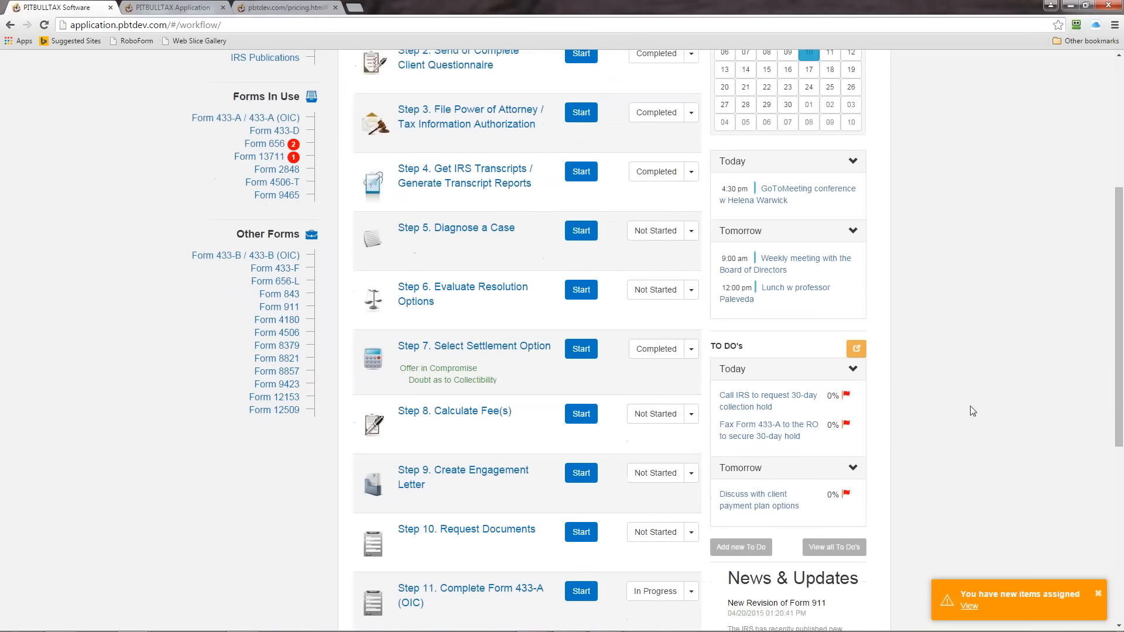
click(855, 349)
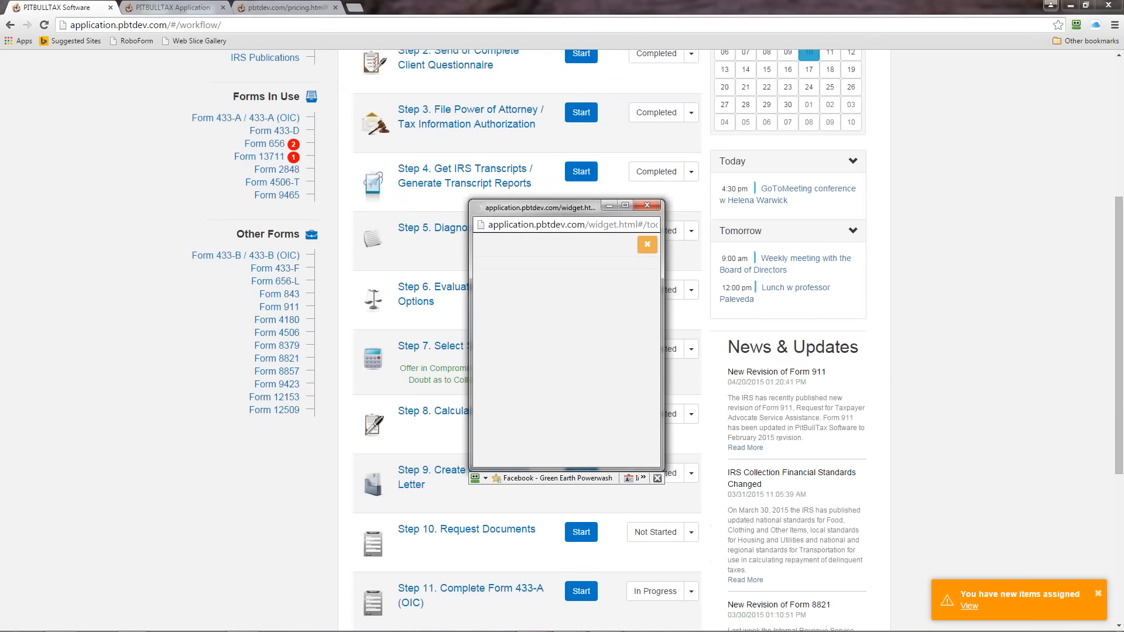
drag(532, 209, 968, 87)
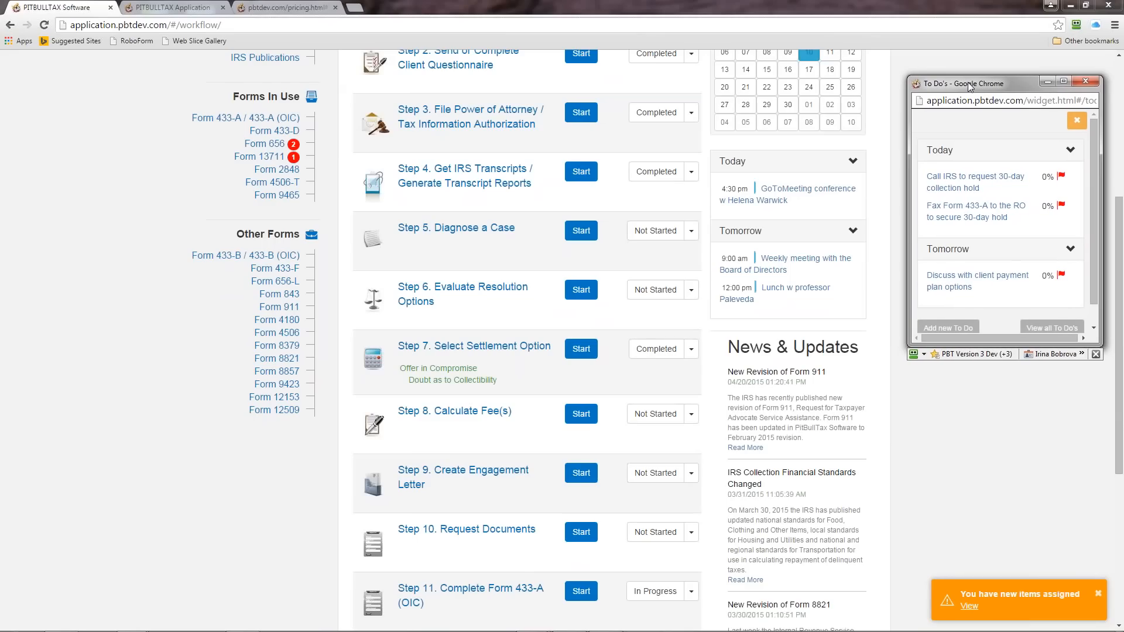
click(1077, 120)
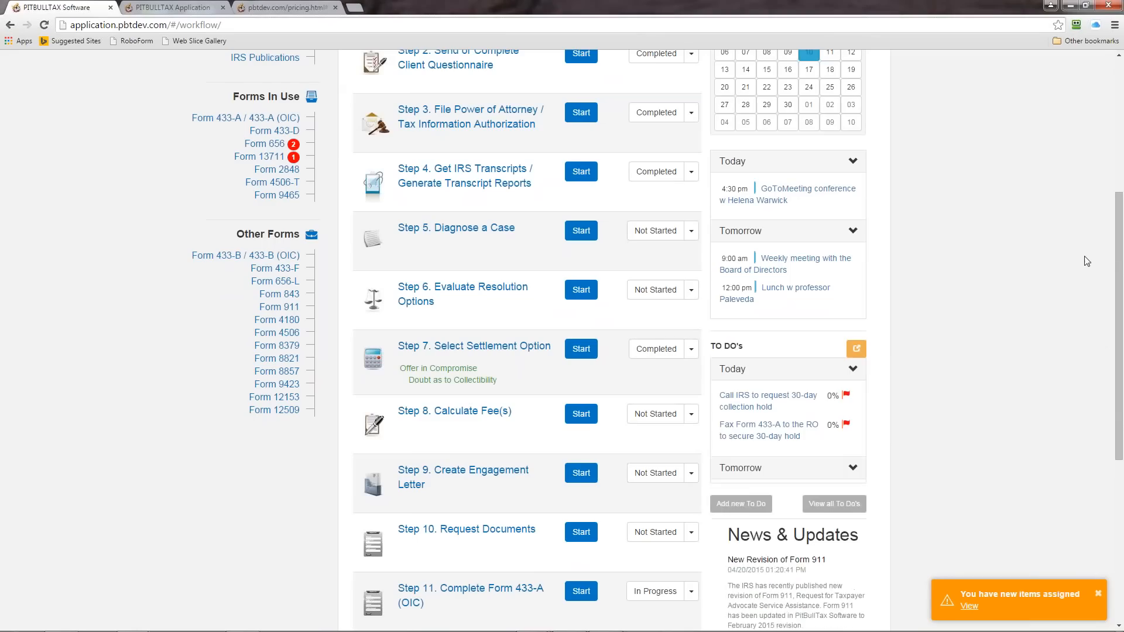
drag(1119, 301, 1119, 174)
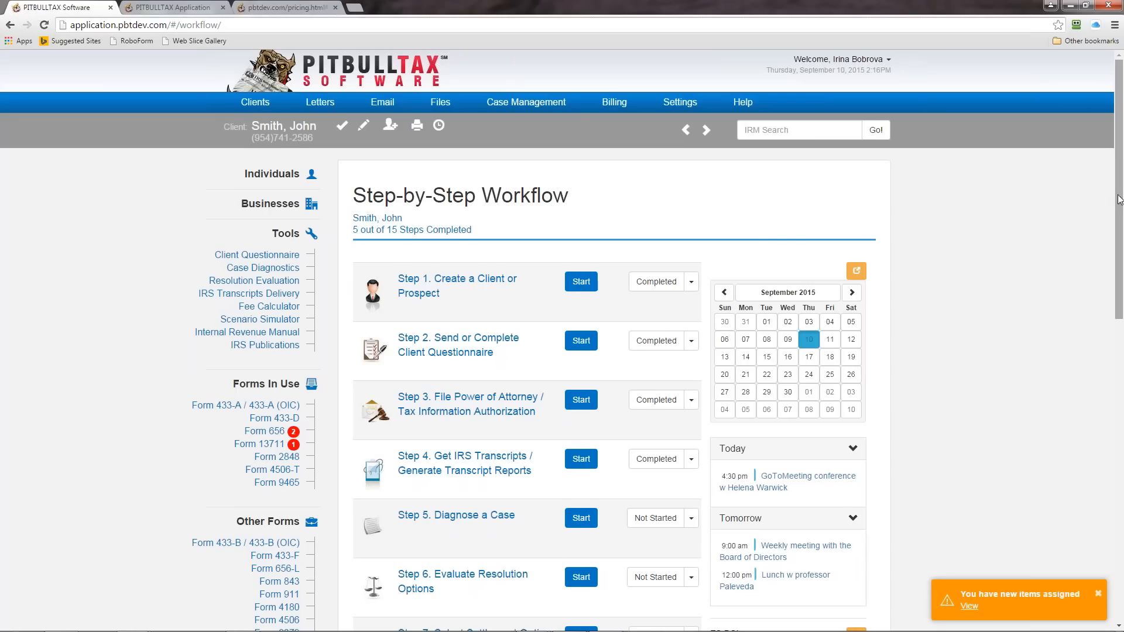
Step: Review the workflow through Step 15, read the Submit Case to the IRS instructions, and return to the step-by-step workflow
drag(1118, 199, 1116, 264)
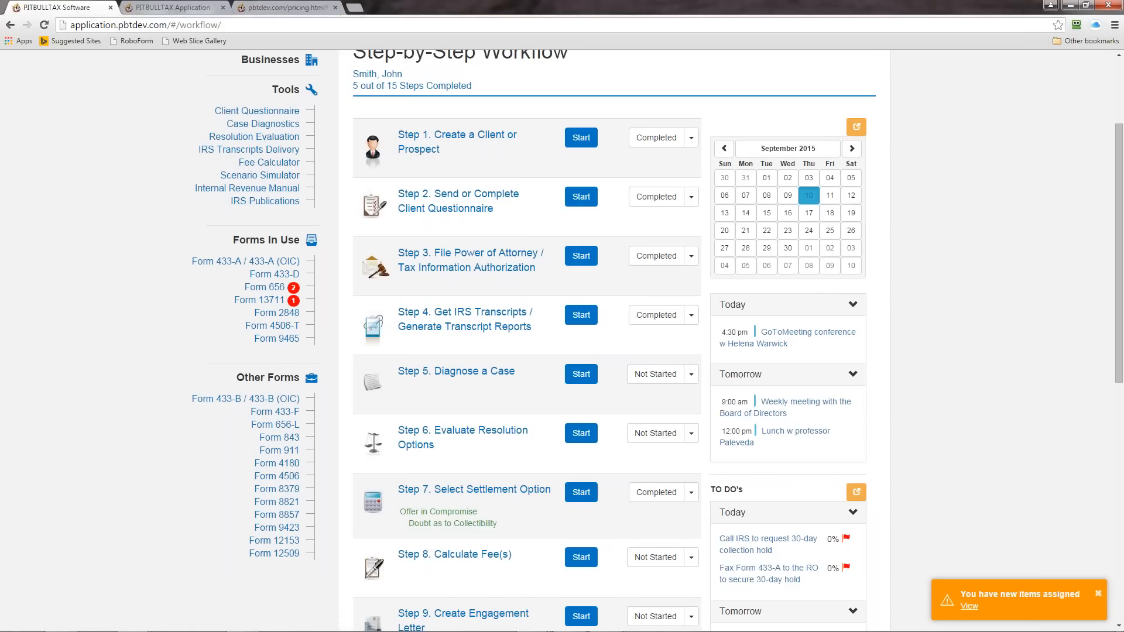
click(1114, 447)
scroll(1113, 448, down, 3)
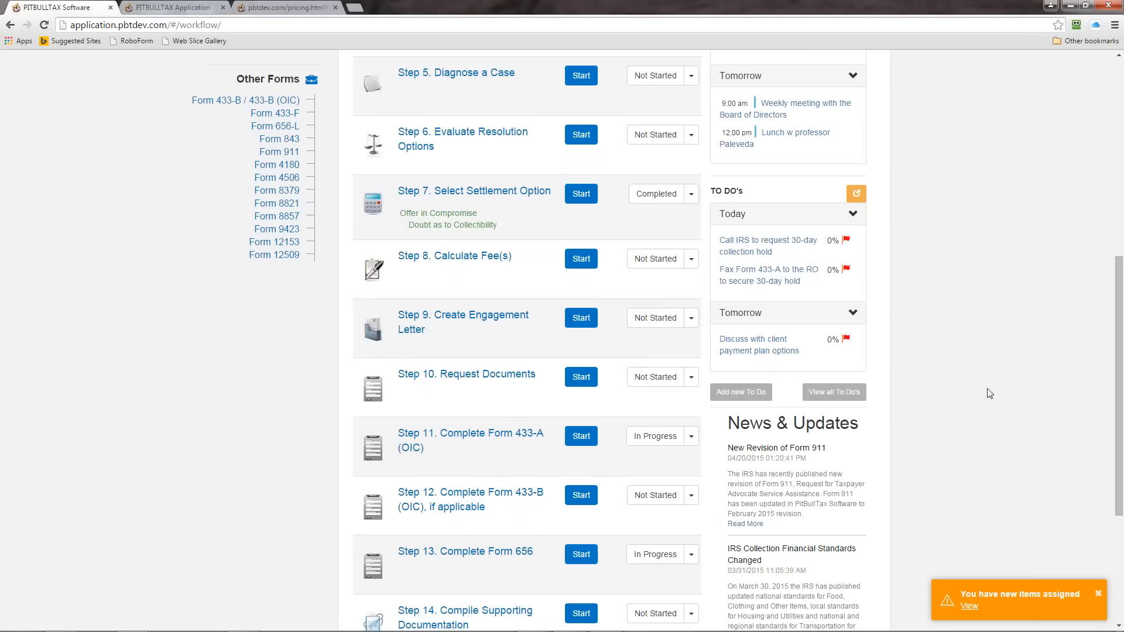
drag(1114, 389, 1117, 496)
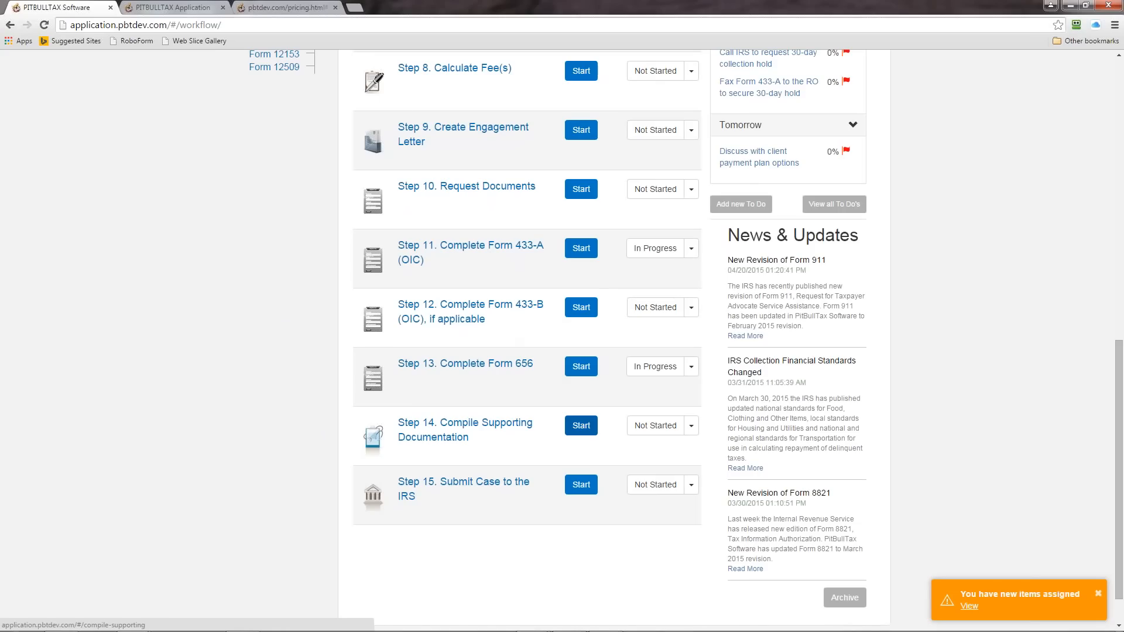
click(581, 486)
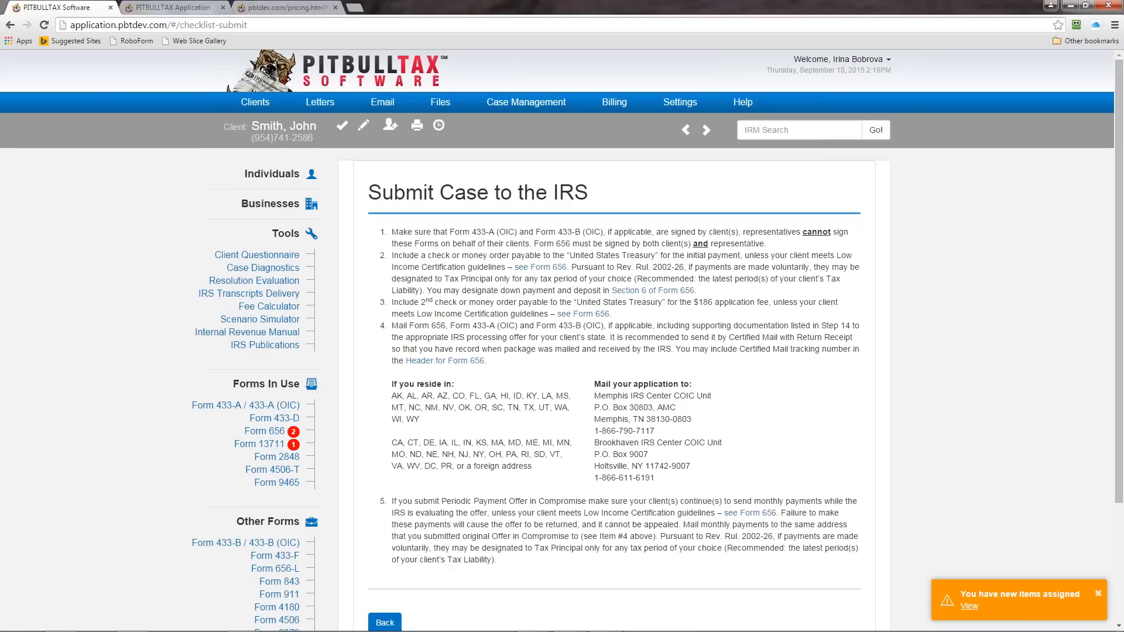
click(341, 127)
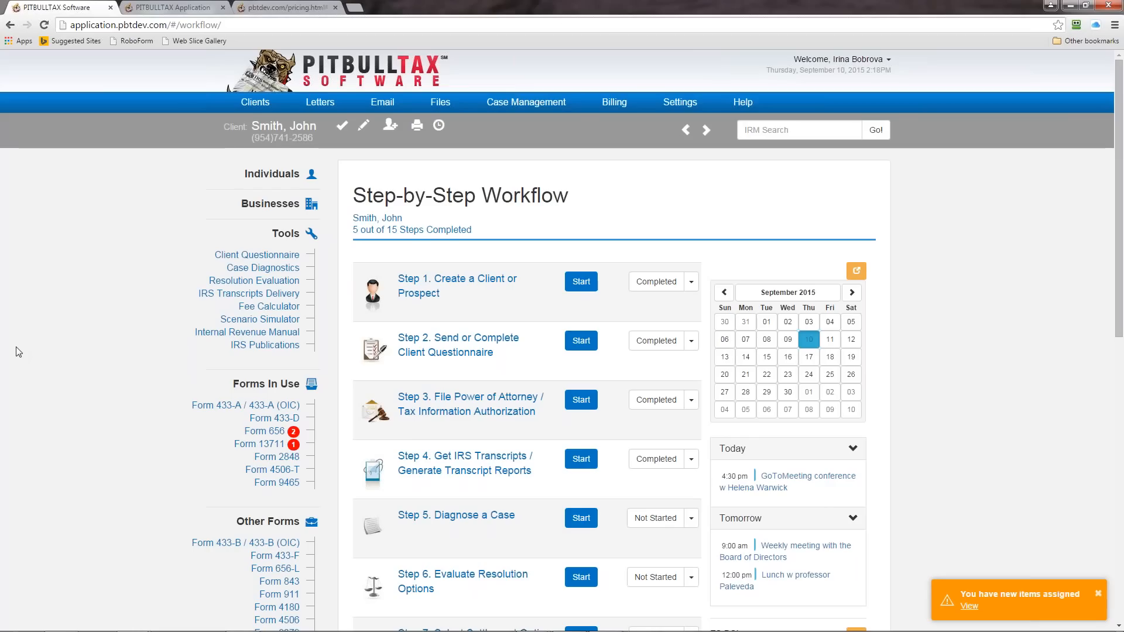
Step: Open the Request Transcripts page of IRS Transcripts Delivery and examine the e-services link, the taxpayer list and the taxpayer/spouse choice
click(257, 296)
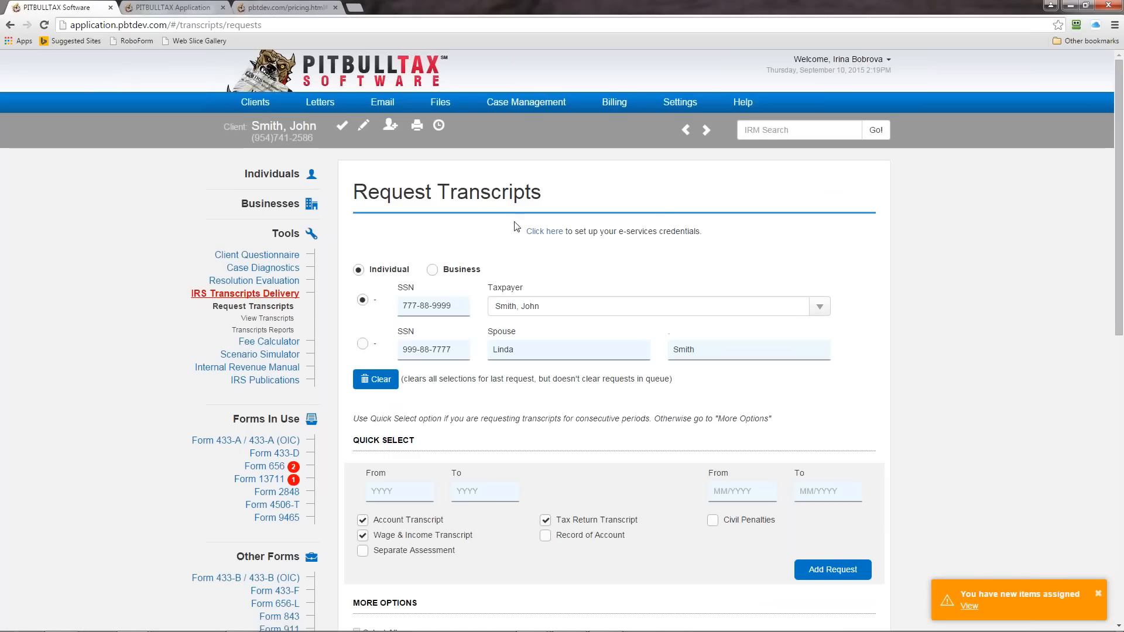
click(544, 231)
click(818, 307)
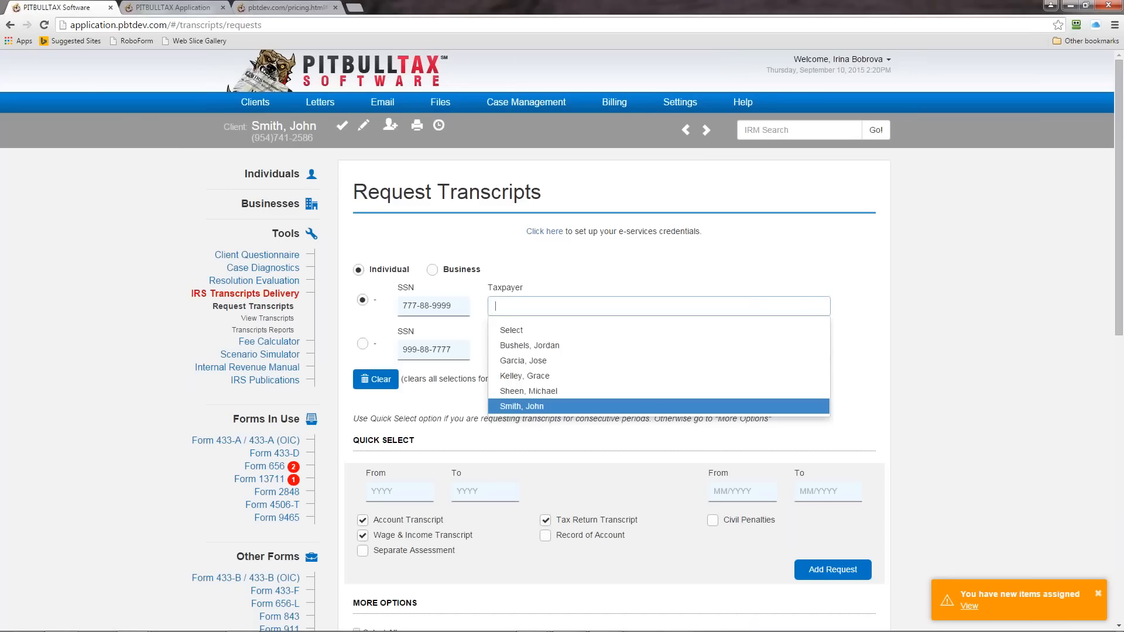
click(817, 300)
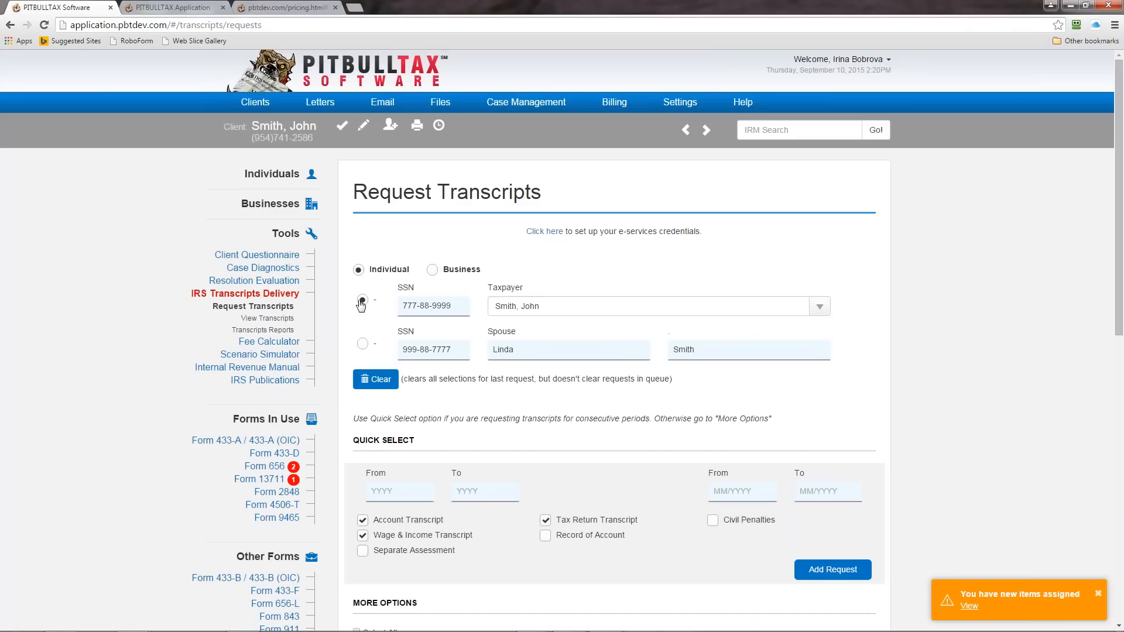
click(362, 346)
click(362, 300)
Step: Add a Quick Select request for 2005 to 2013 with only Account Transcript selected, and check the request queue
drag(1110, 299, 1111, 354)
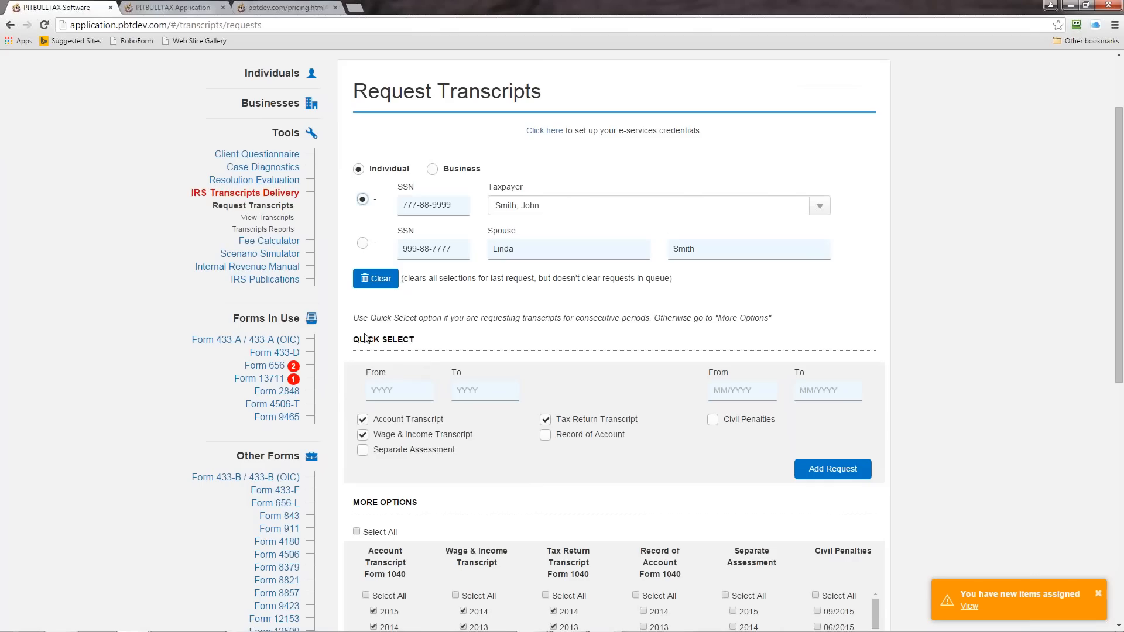
click(383, 391)
text(20)
key(BackSpace)
text(005)
click(476, 399)
text(2013)
click(362, 434)
click(545, 420)
click(841, 475)
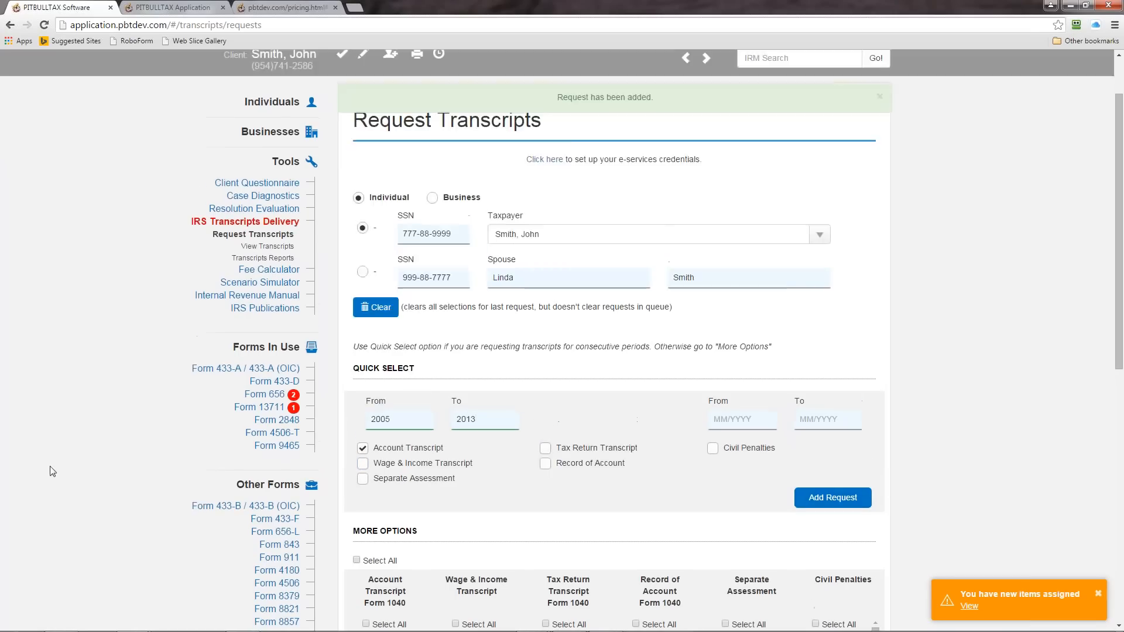
drag(1116, 243, 1098, 546)
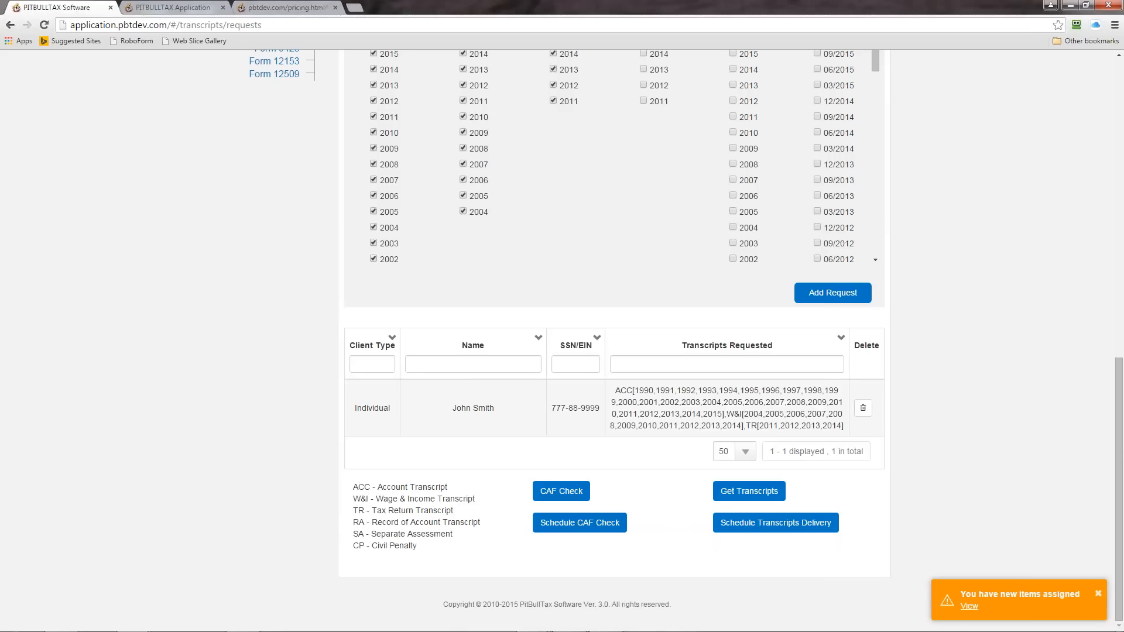
Step: Under More Options, leave only the 2013, 2010 and 2008 account transcripts selected, and review the request queue and delivery options
drag(1120, 439, 1120, 339)
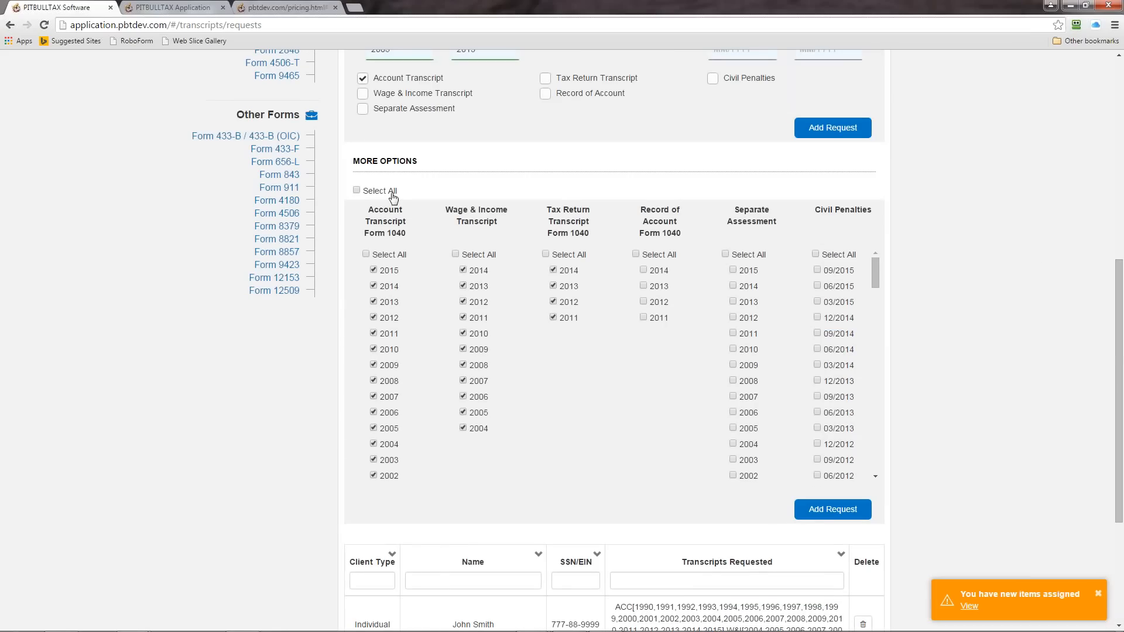
click(366, 255)
click(374, 303)
click(373, 350)
click(373, 381)
click(455, 255)
click(546, 254)
drag(1119, 394, 1122, 473)
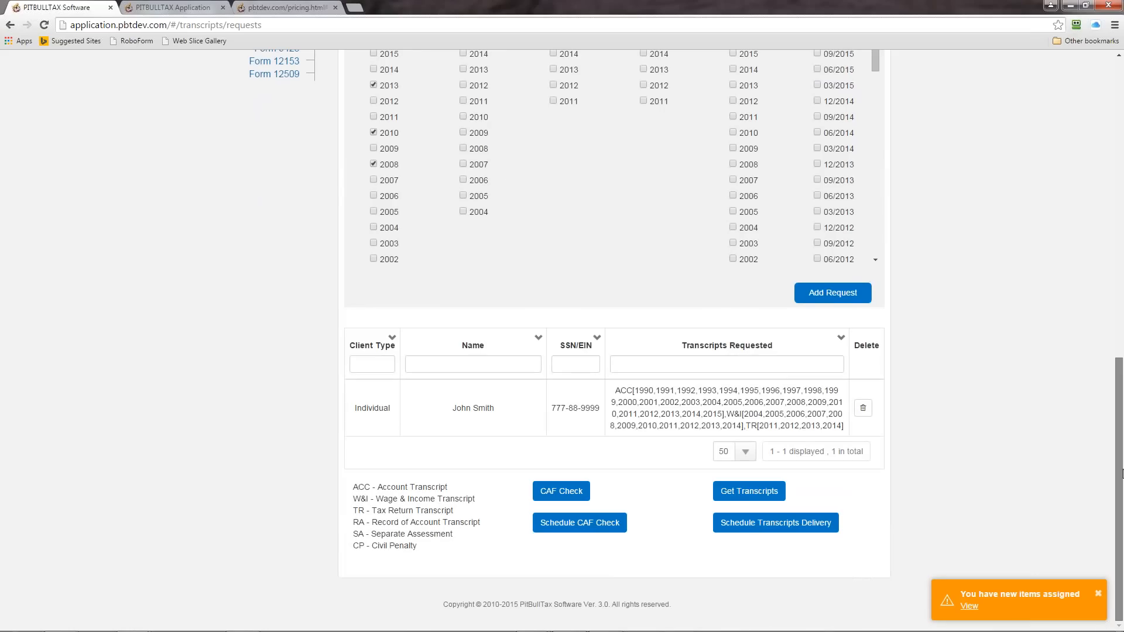
drag(1122, 472, 1122, 279)
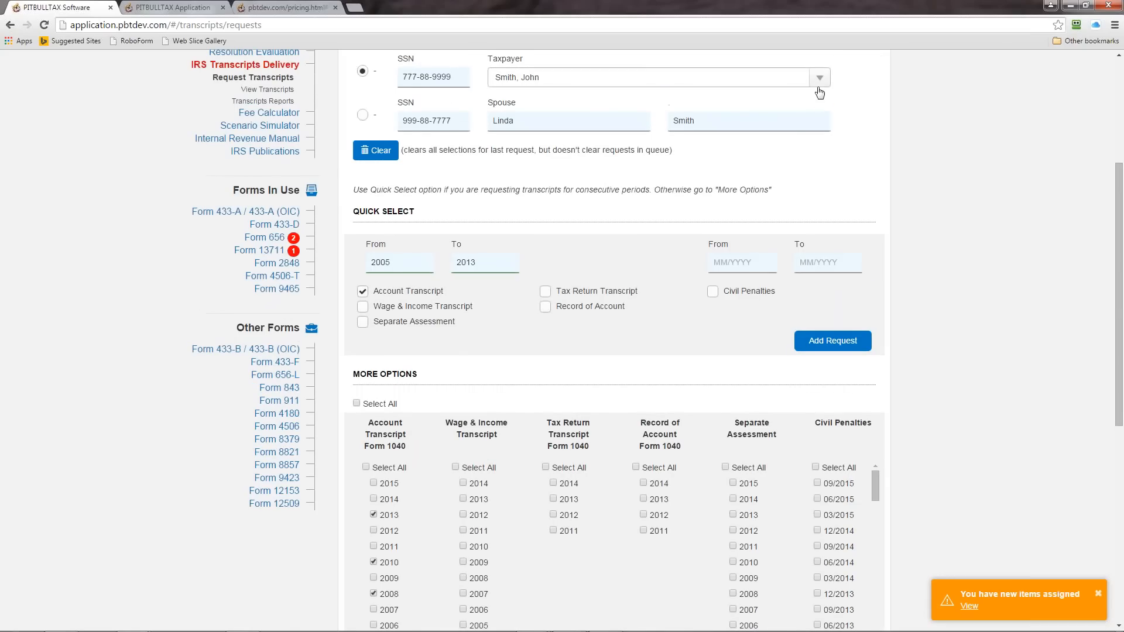
drag(1119, 310, 1104, 518)
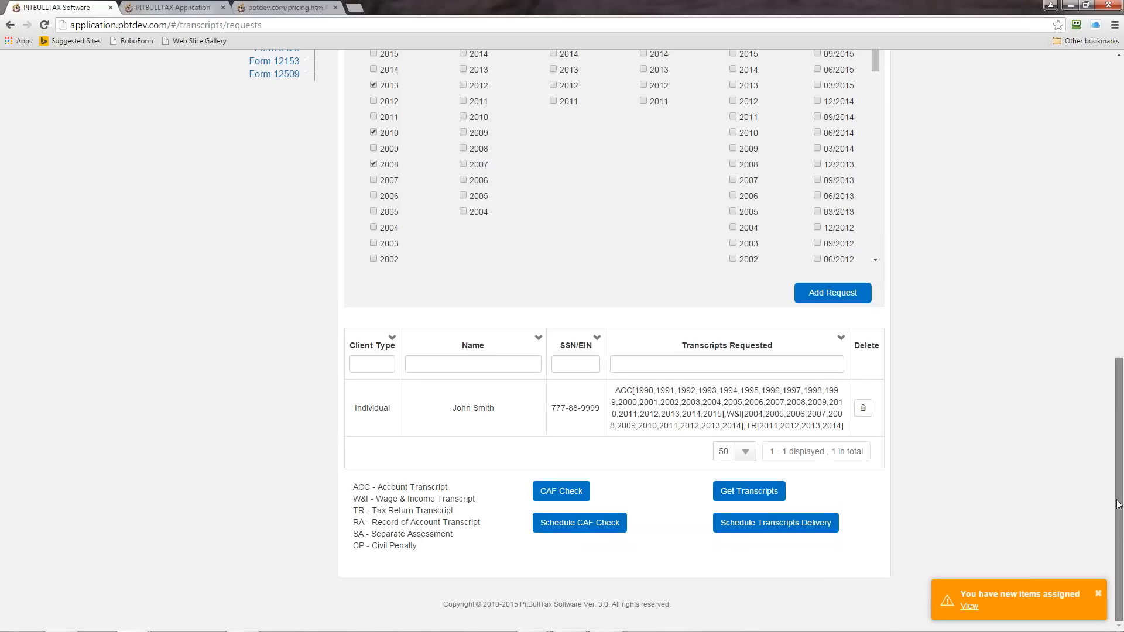
drag(1118, 505, 1117, 211)
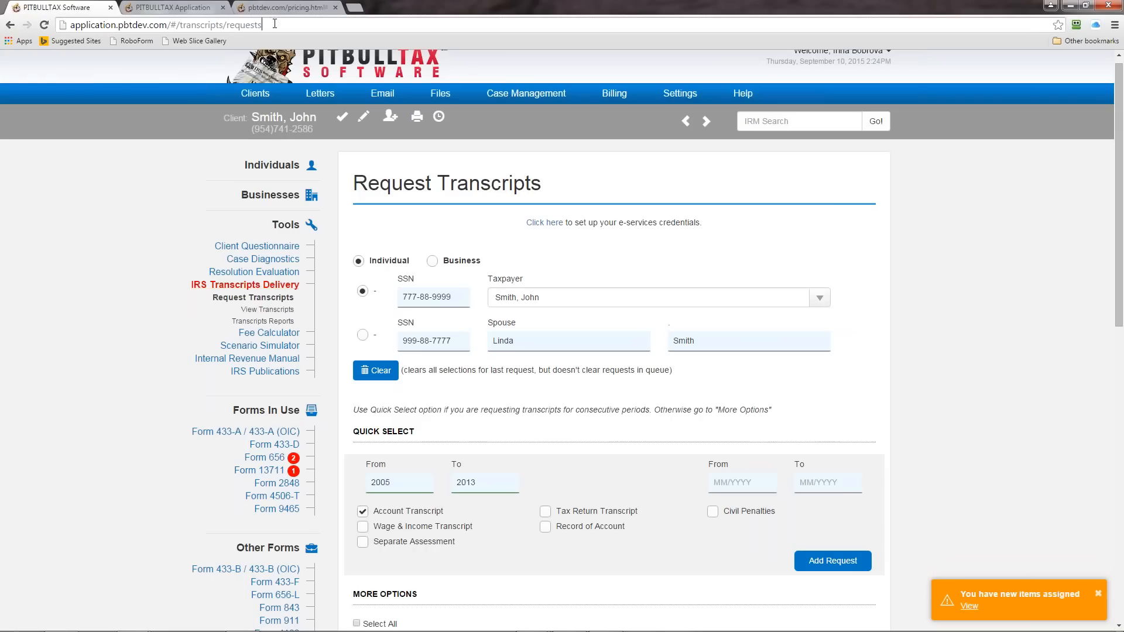
Step: Reload the IRS Transcripts Delivery tool and look at its View Transcripts and Transcripts Reports pages
drag(263, 26, 168, 25)
key(BackSpace)
key(Return)
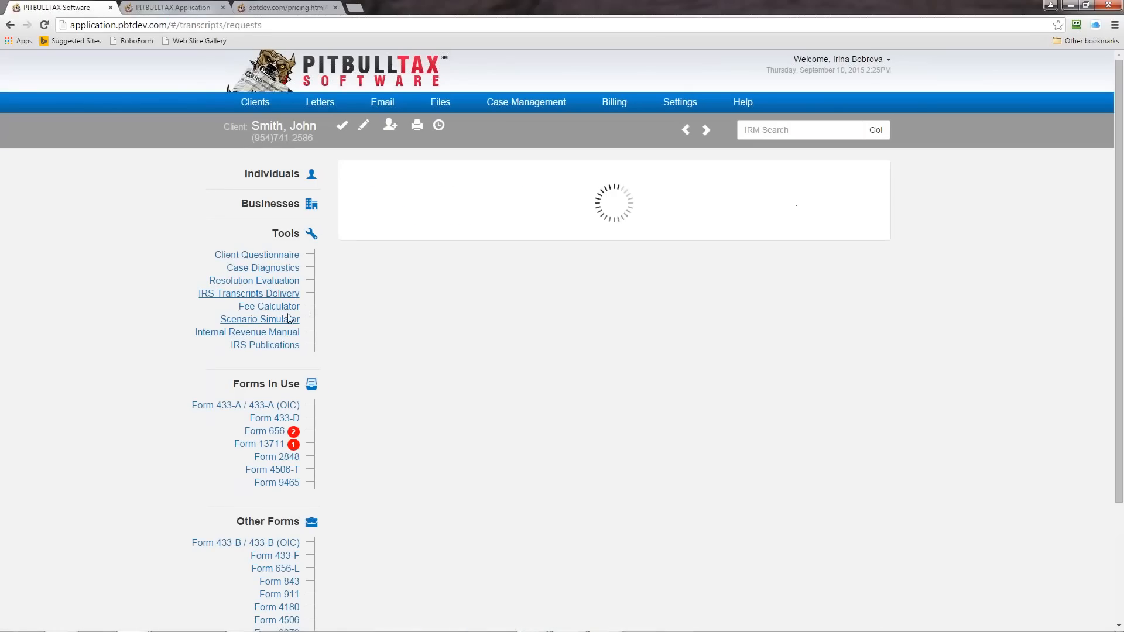
click(240, 297)
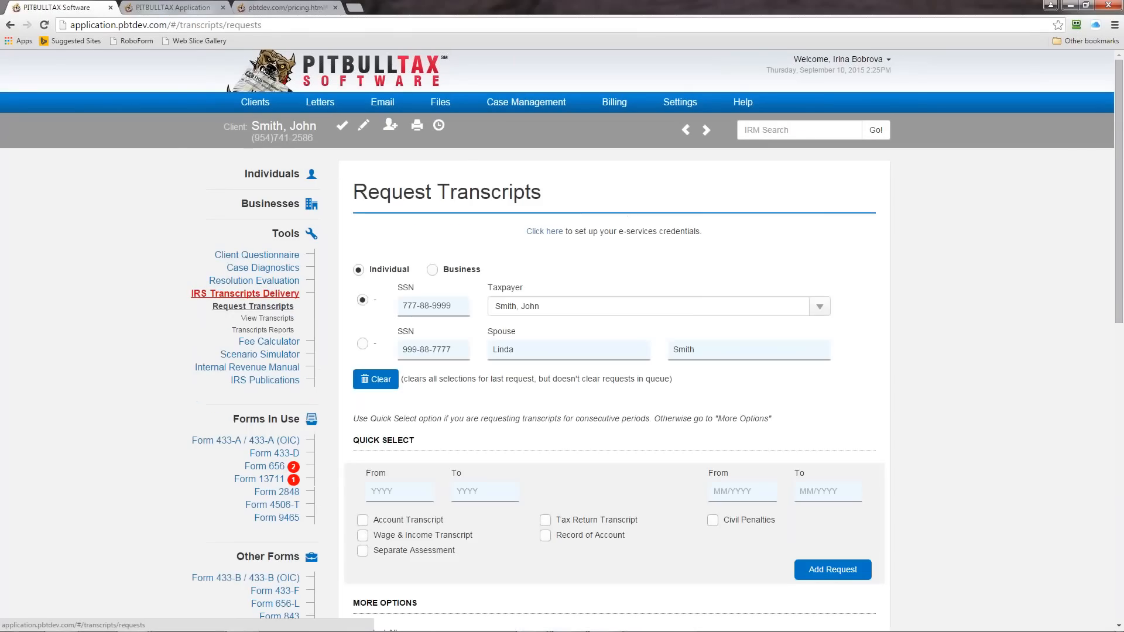
click(260, 318)
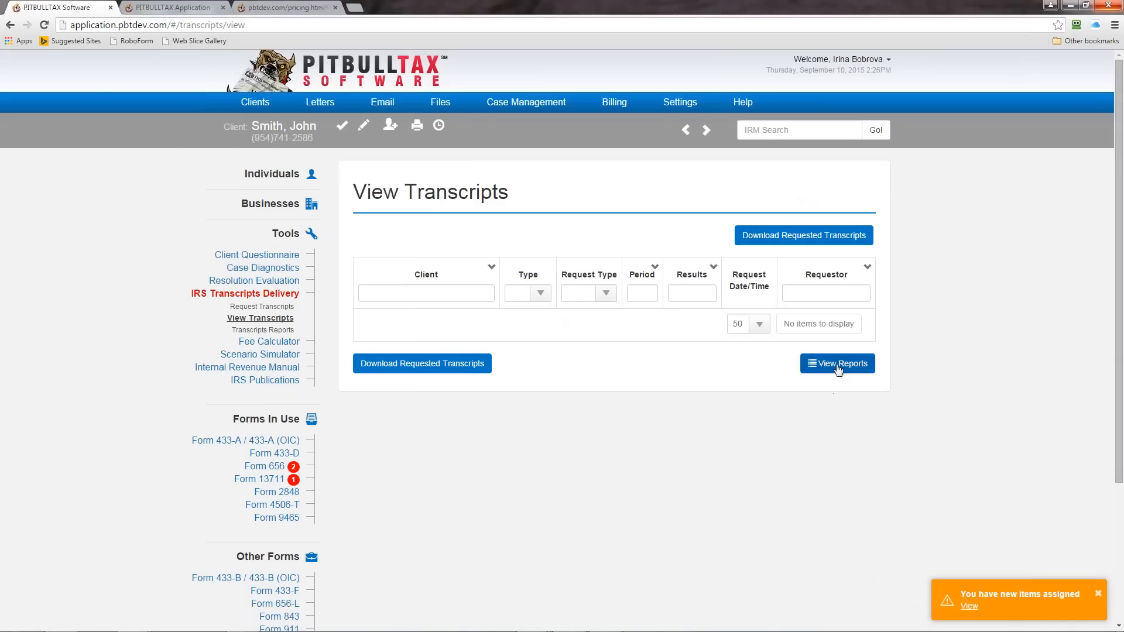
click(819, 367)
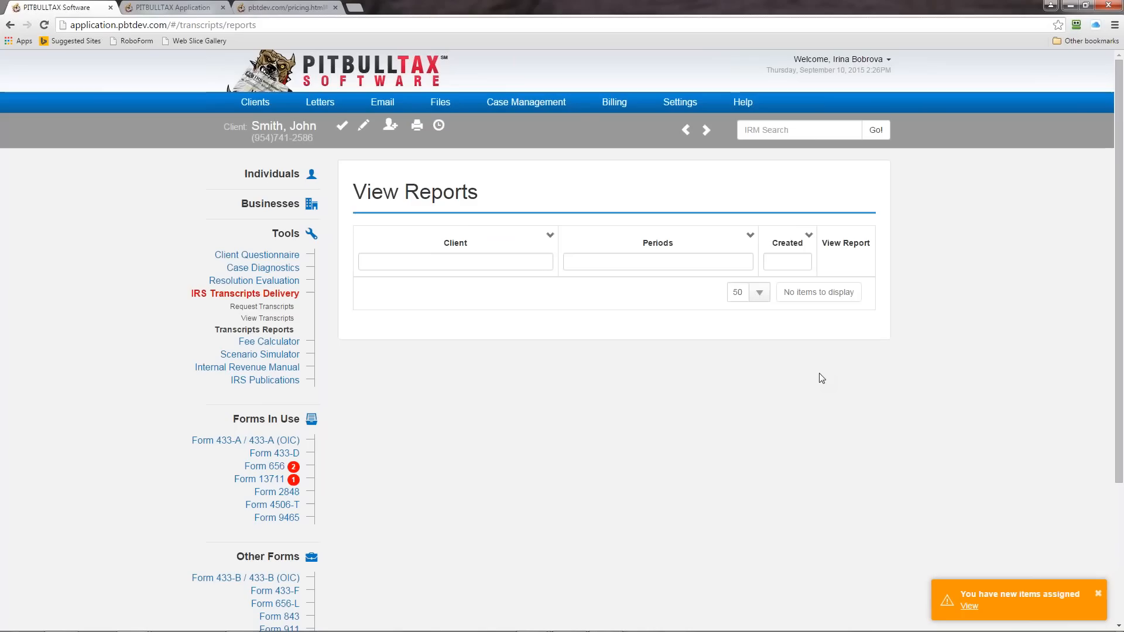
Step: Switch to Adobe Acrobat Reader with the YYY IRS Transcript Reports PDF and examine its Tax Liability Report
mouse_move(667, 628)
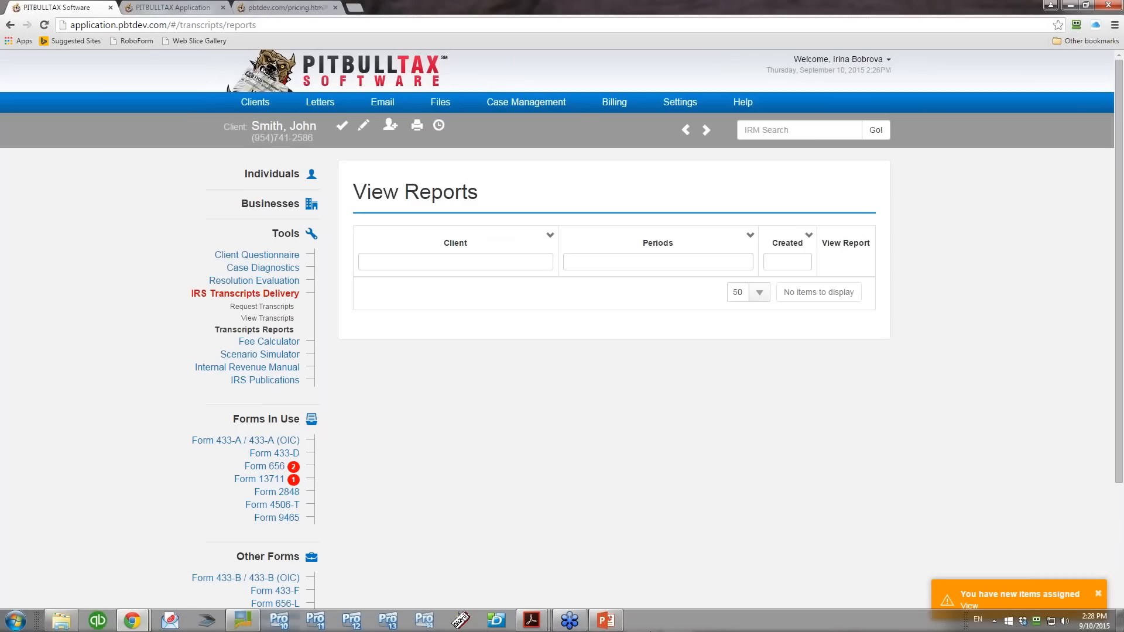
mouse_move(531, 622)
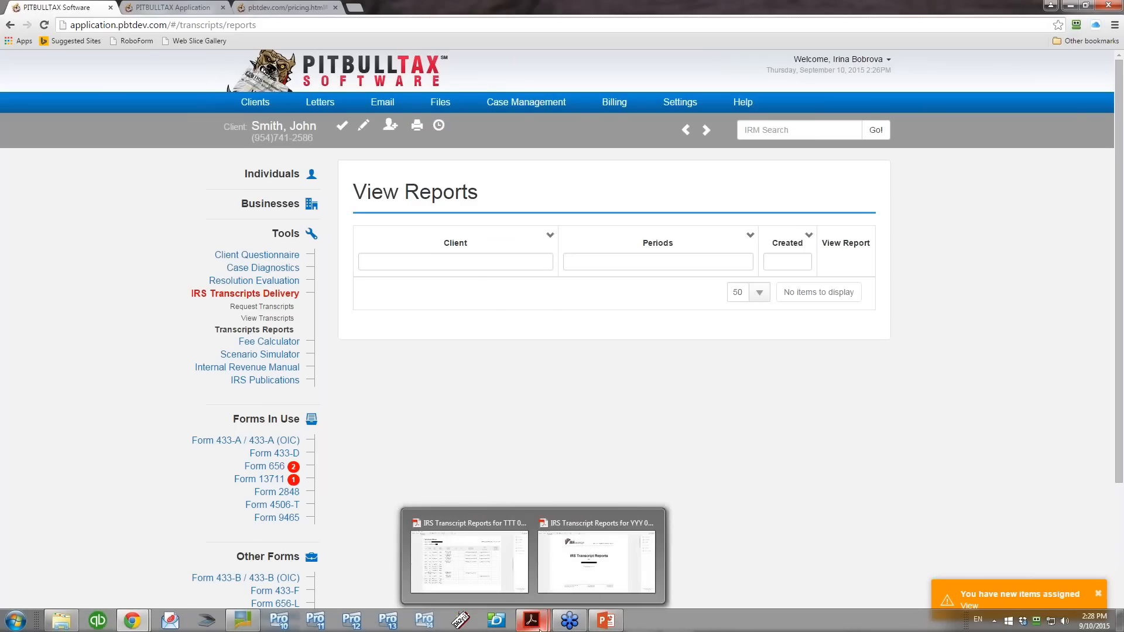
click(622, 583)
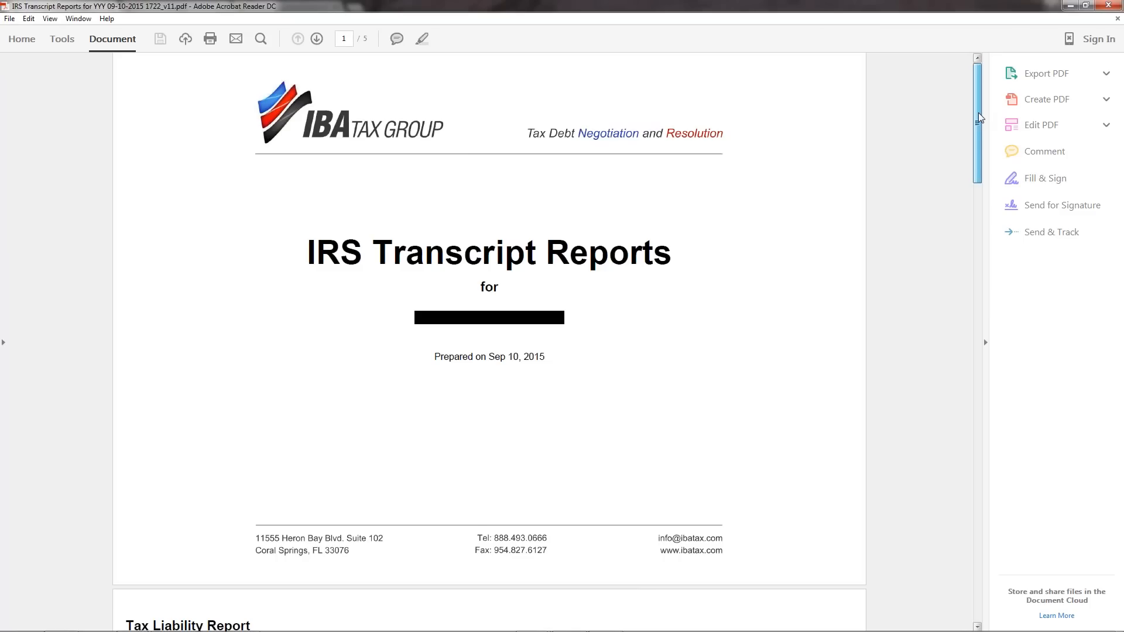
drag(978, 112, 975, 224)
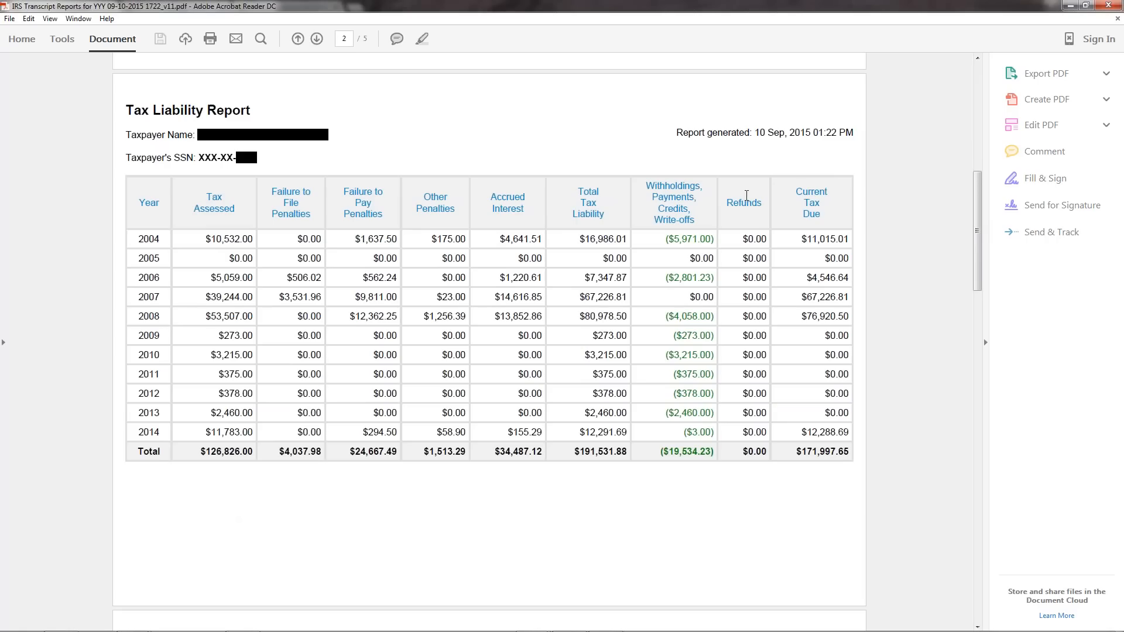
mouse_move(977, 238)
mouse_down()
mouse_move(992, 284)
mouse_move(982, 235)
mouse_up()
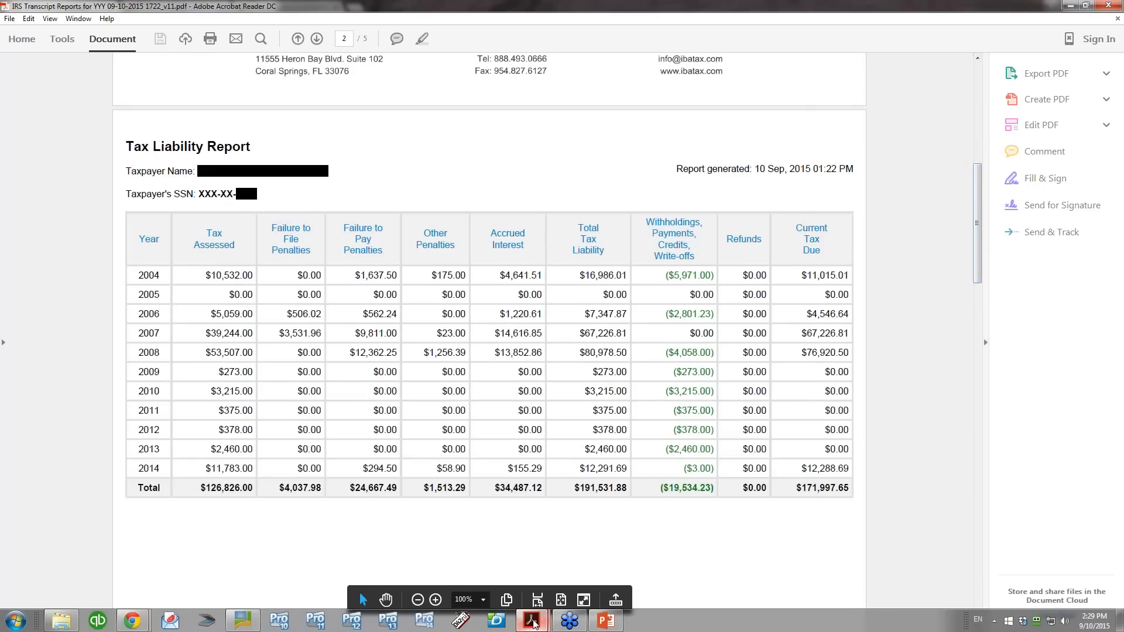
Step: Switch to the TTT IRS Transcript Reports PDF and examine its Compliance, Estimated CSED and First Time Penalty Abatement Eligibility reports
mouse_move(530, 620)
mouse_move(469, 590)
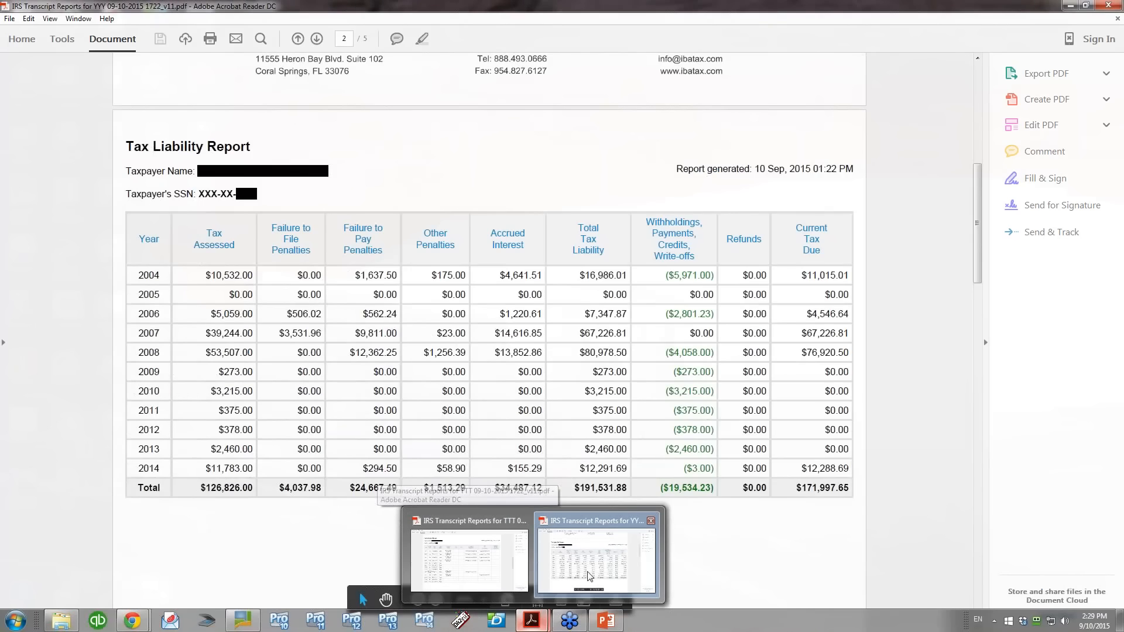
click(508, 572)
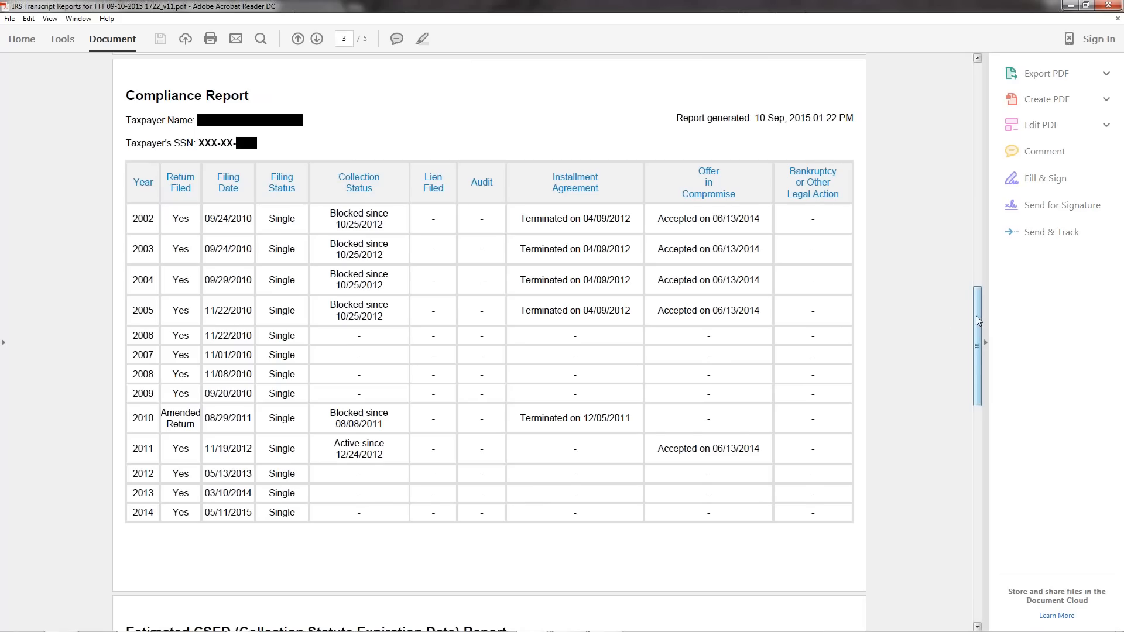
drag(975, 316, 980, 428)
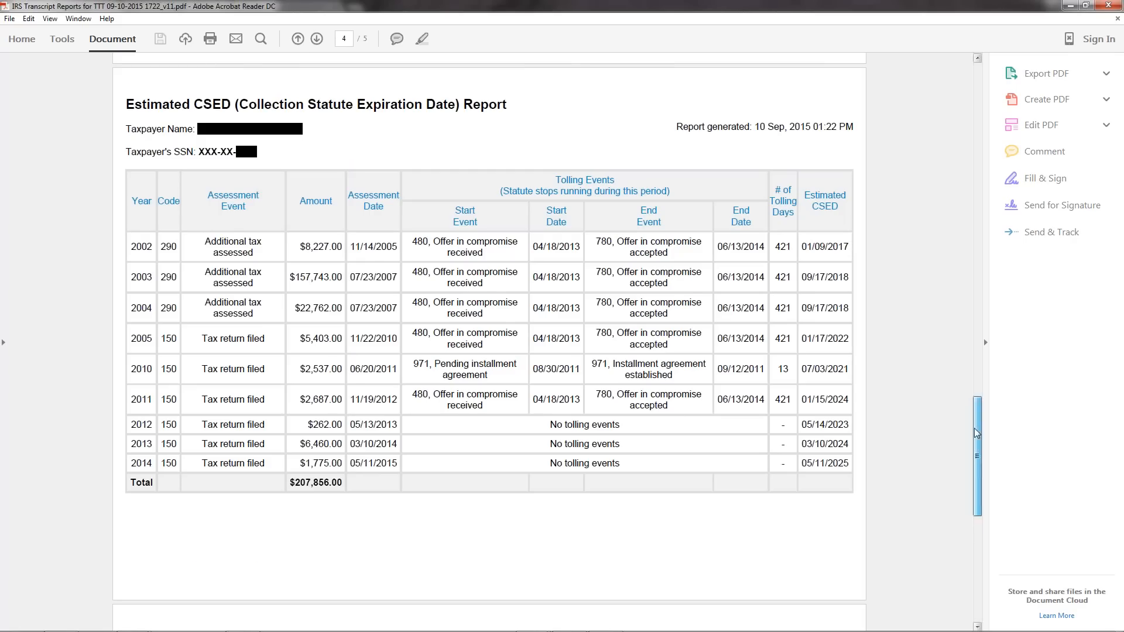
drag(974, 427, 969, 542)
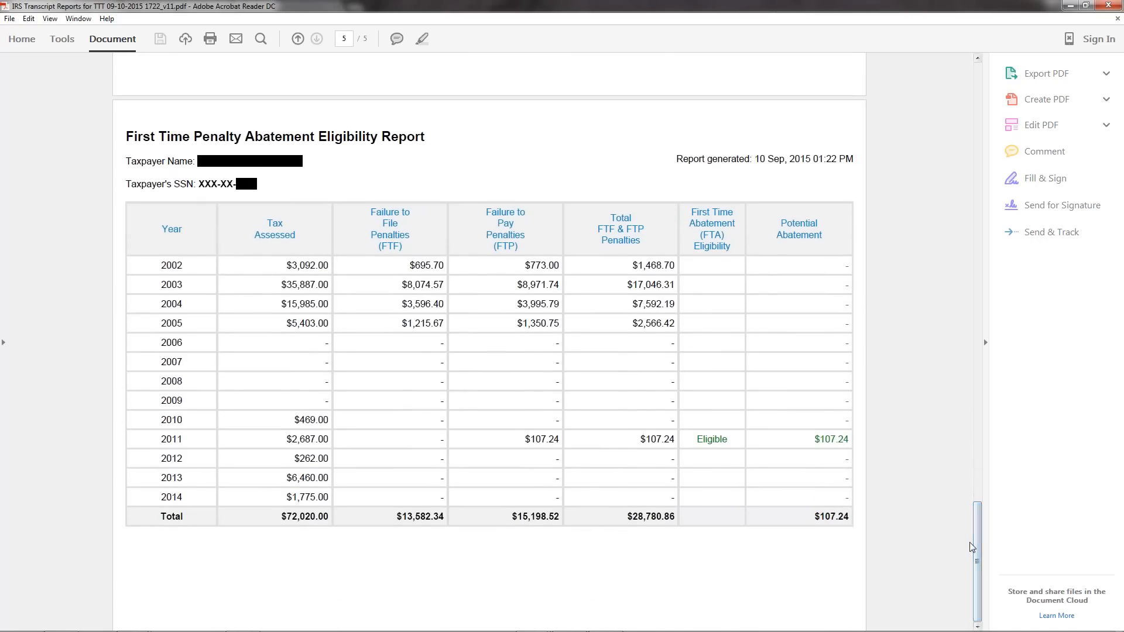
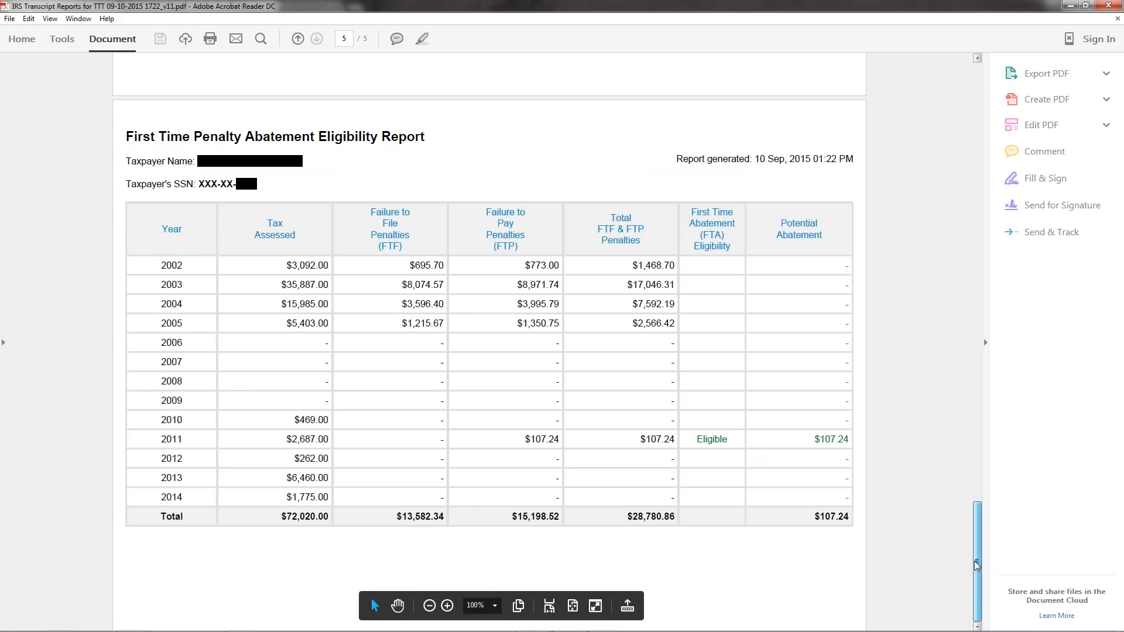
Step: Examine the First Time Penalty Abatement Eligibility and Tax Liability reports, then switch back to PitBullTax and open the Request Transcripts page
drag(976, 564, 987, 556)
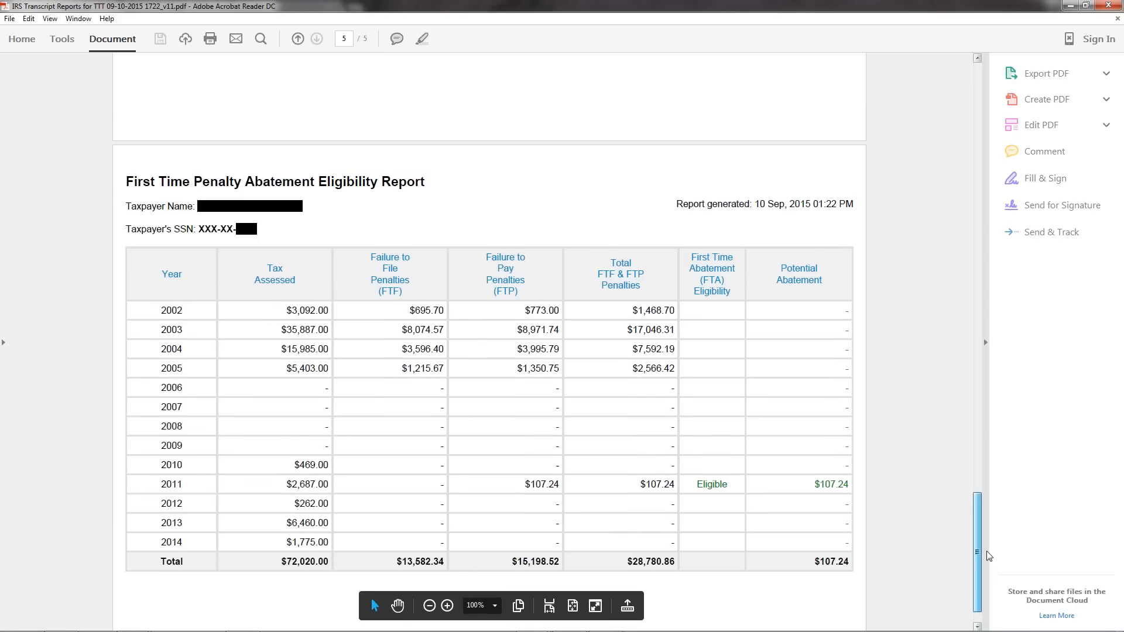
scroll(985, 556, down, 1)
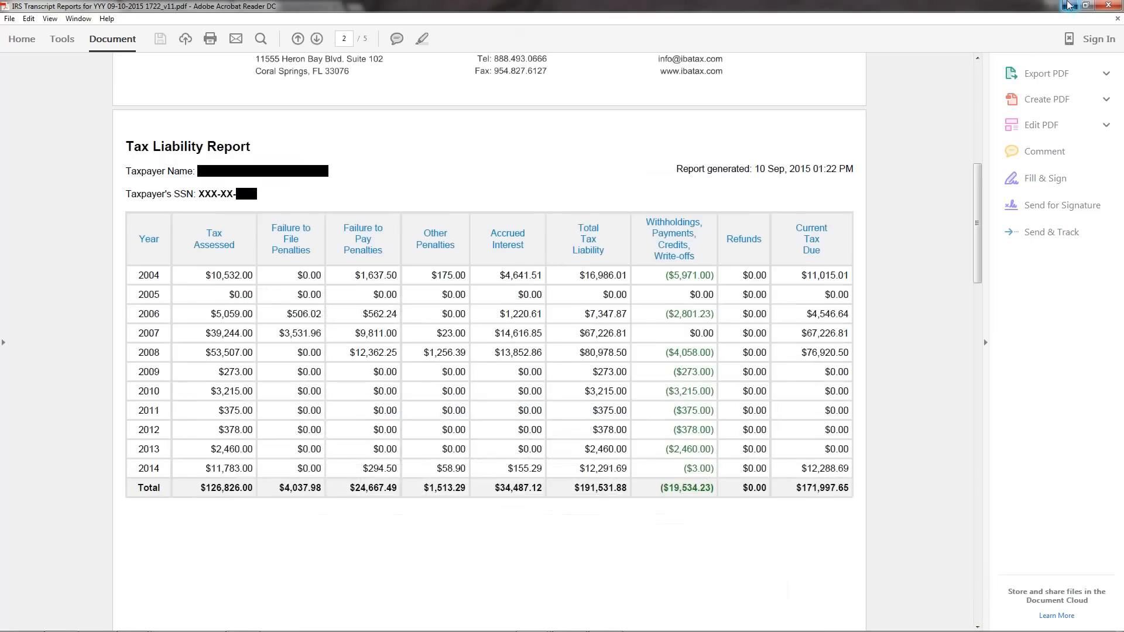
click(1071, 5)
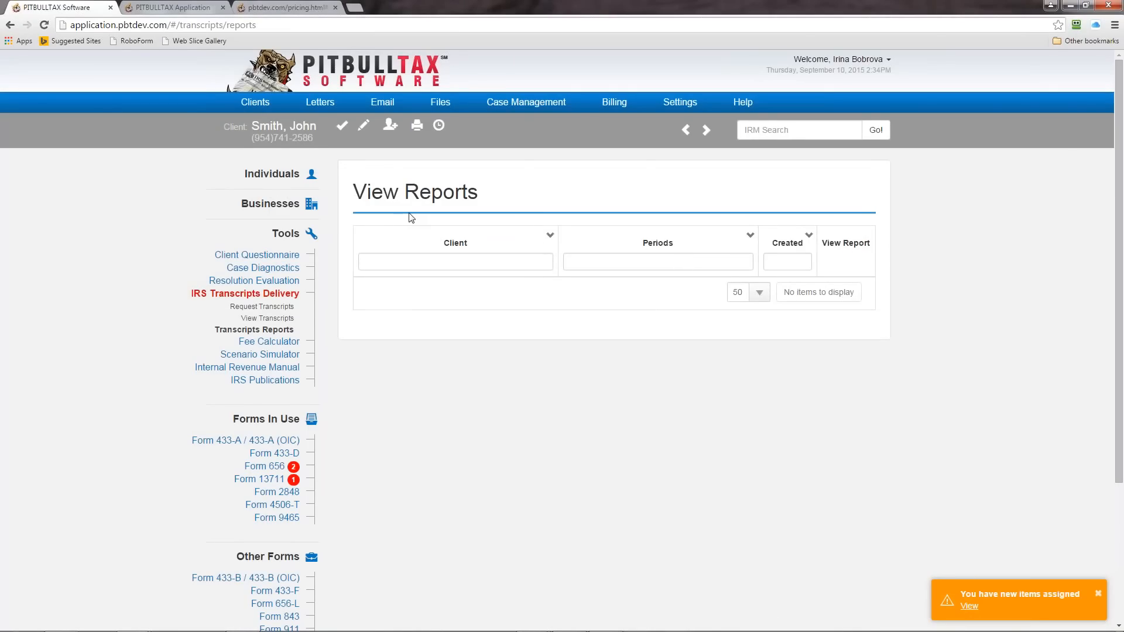
click(287, 295)
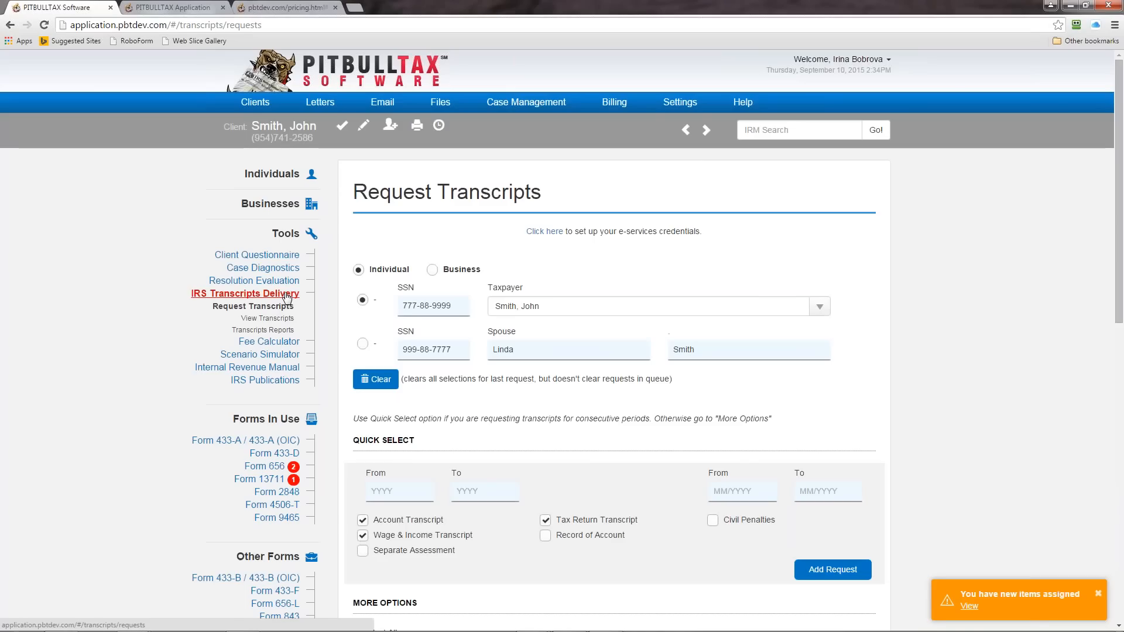
Step: Look at the client's Document Management list and its file upload page, and return to the document list
click(438, 106)
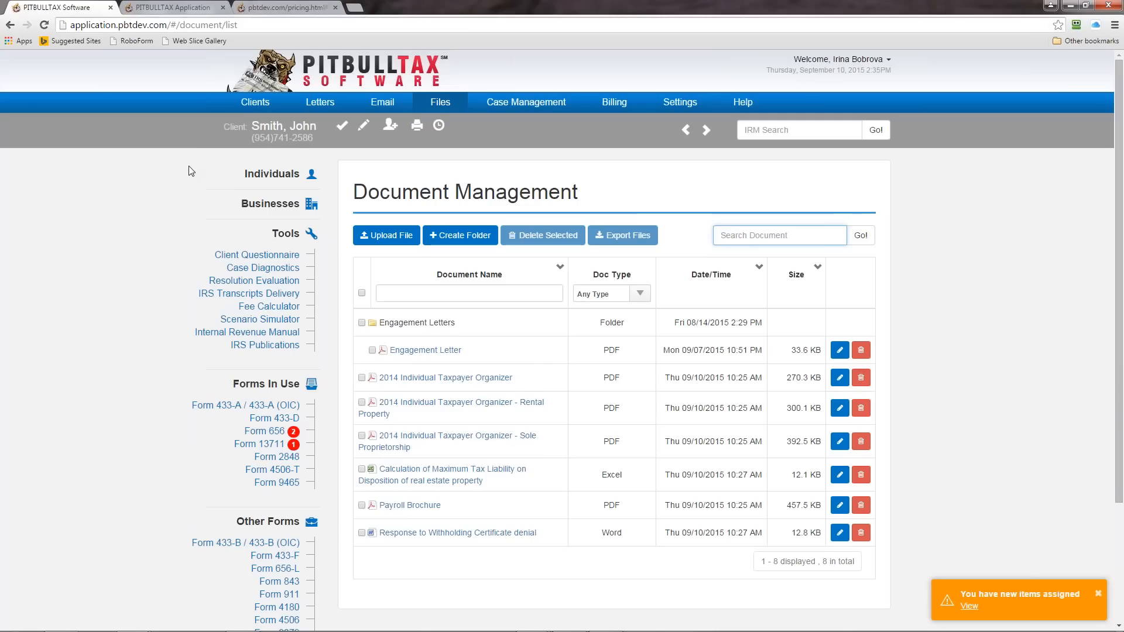
click(386, 234)
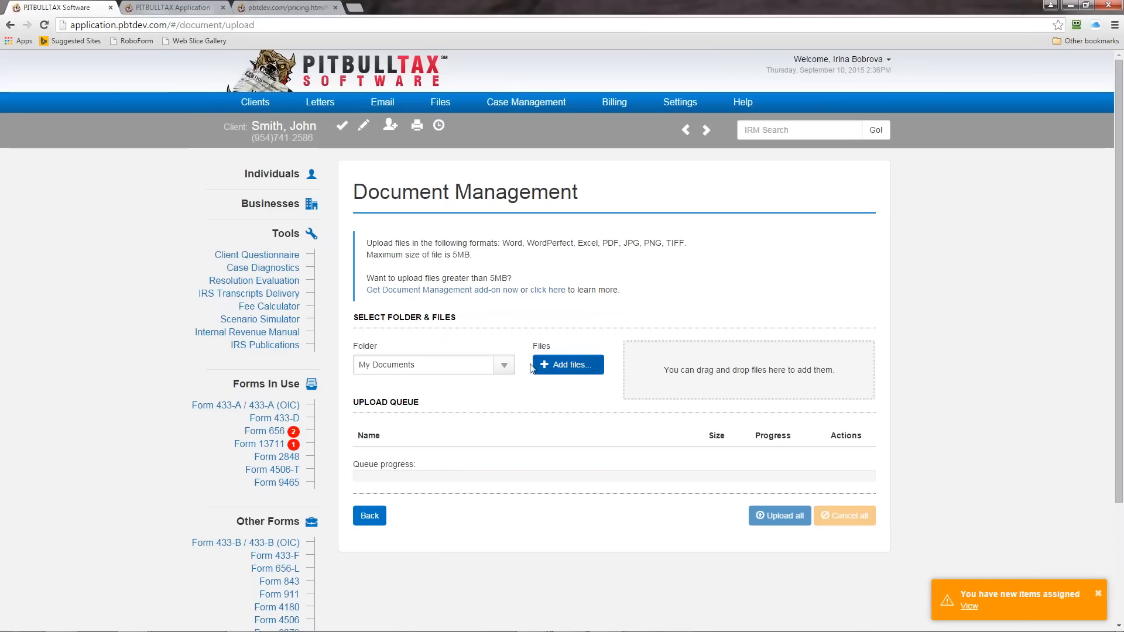
click(368, 518)
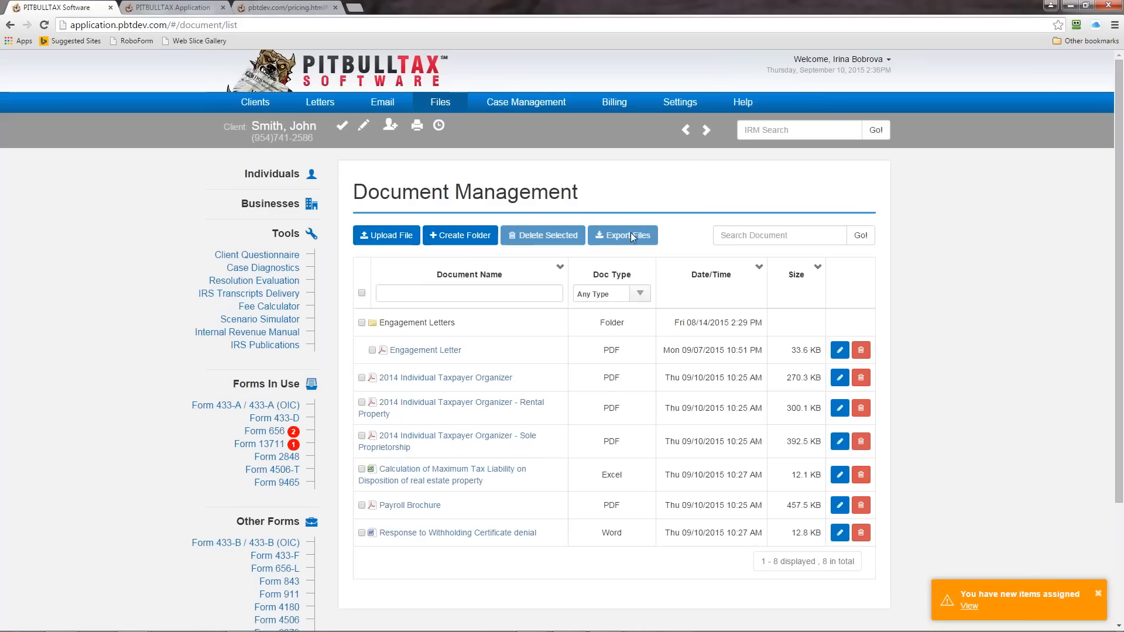
Step: Select the three 2014 Individual Taxpayer Organizer documents: the general, Rental Property and Sole Proprietorship versions
click(362, 377)
click(362, 402)
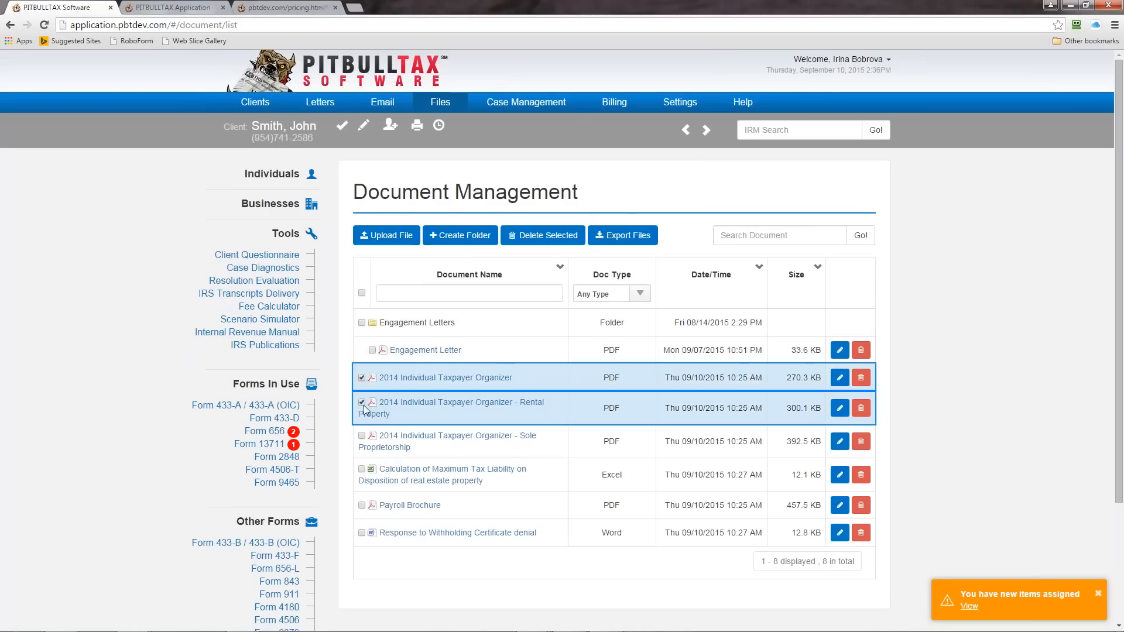
click(361, 435)
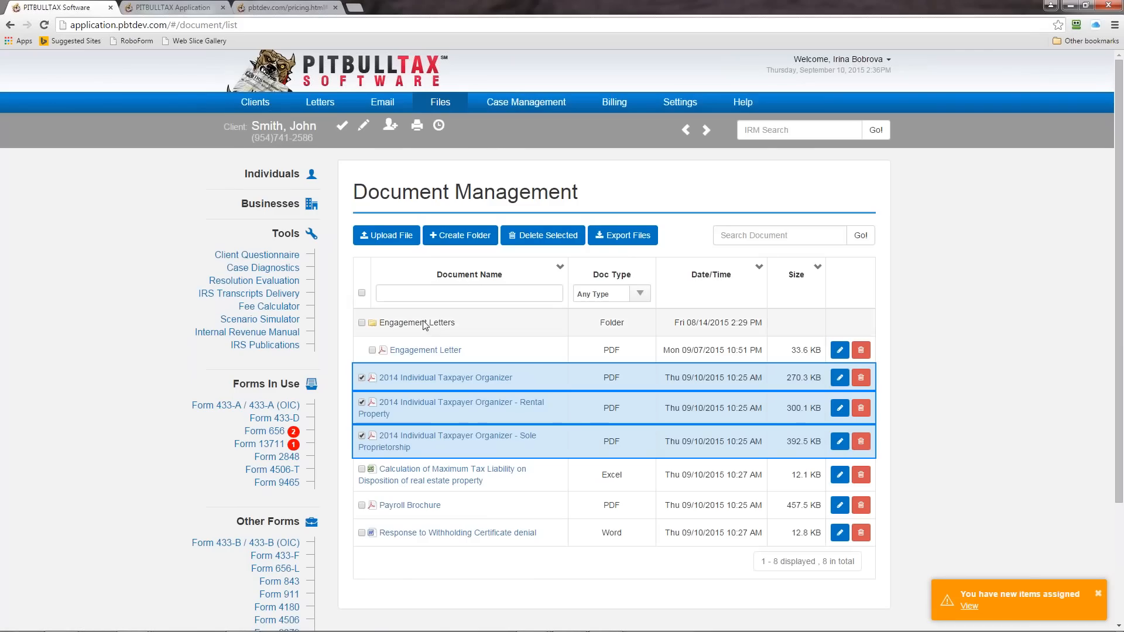
Step: Review the client's Resolution Evaluation, covering the basic information, the evaluation results and the assets
click(267, 282)
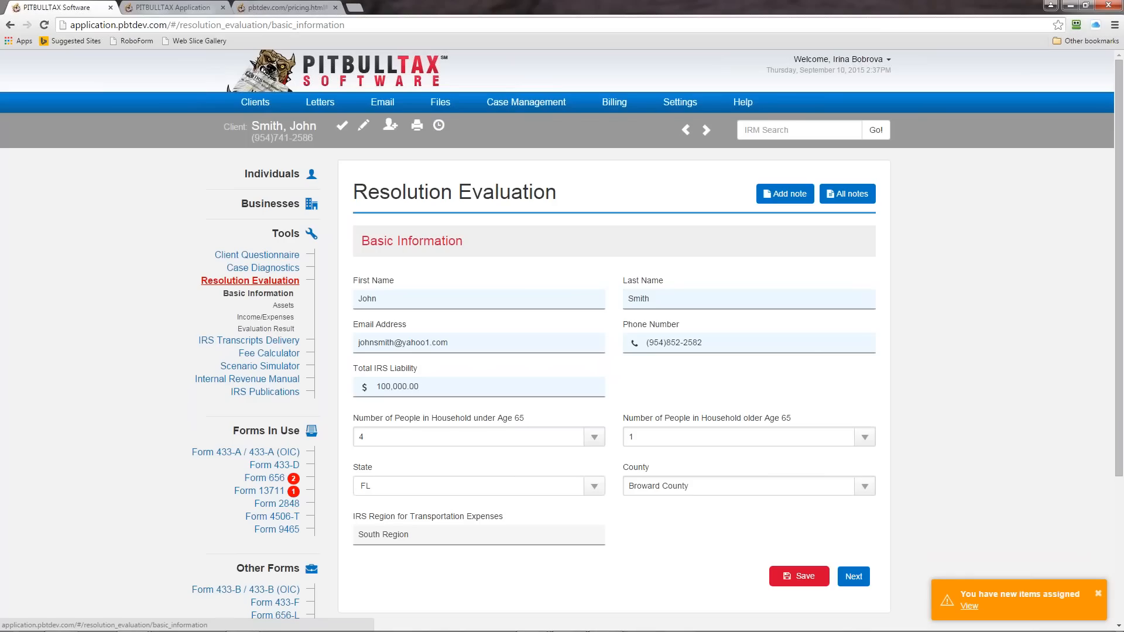
click(271, 329)
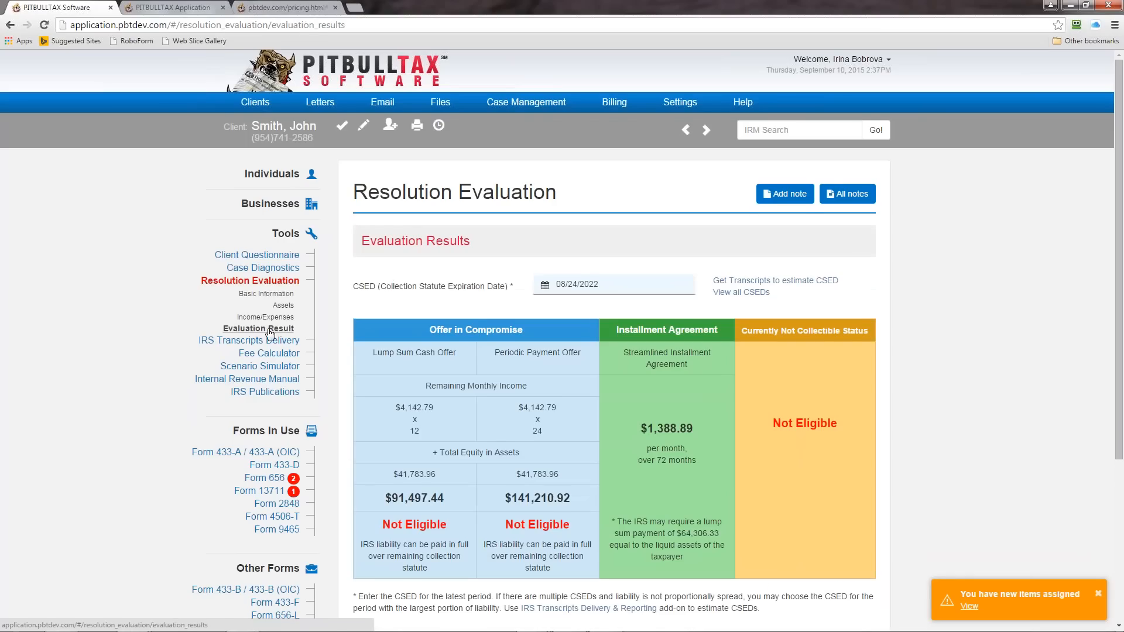
drag(1119, 279, 1119, 346)
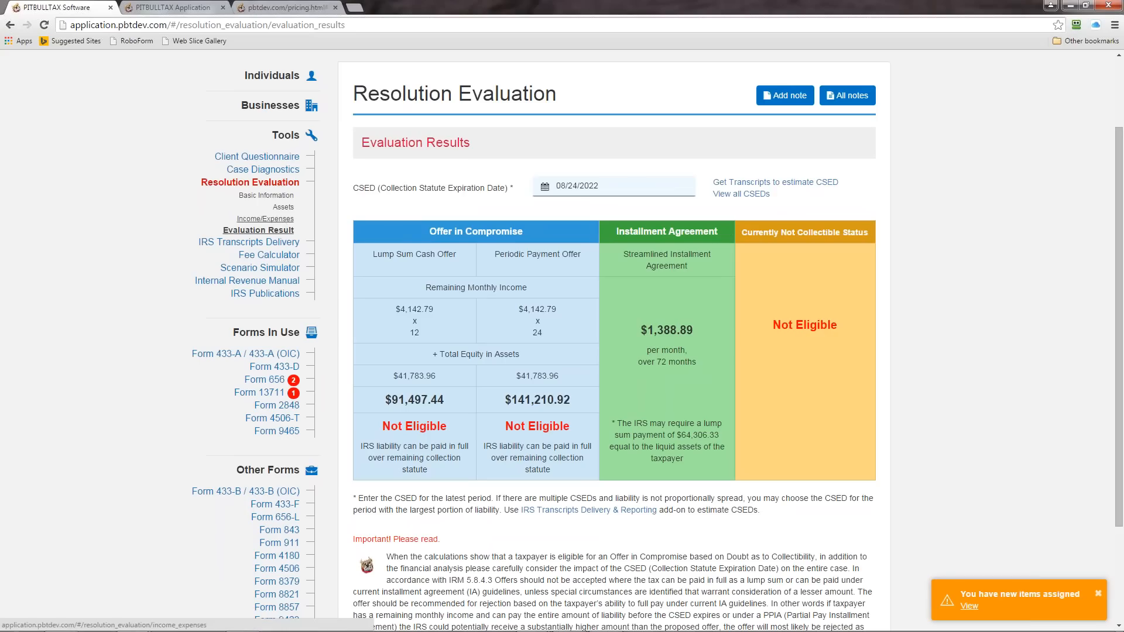
click(280, 208)
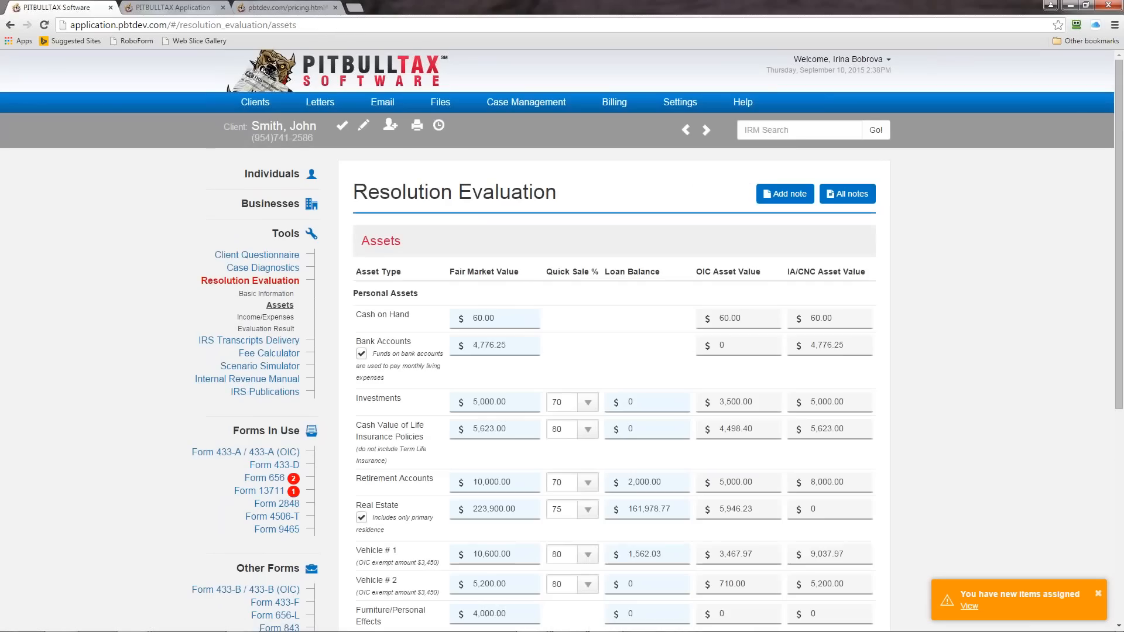
scroll(562, 340, down, 1)
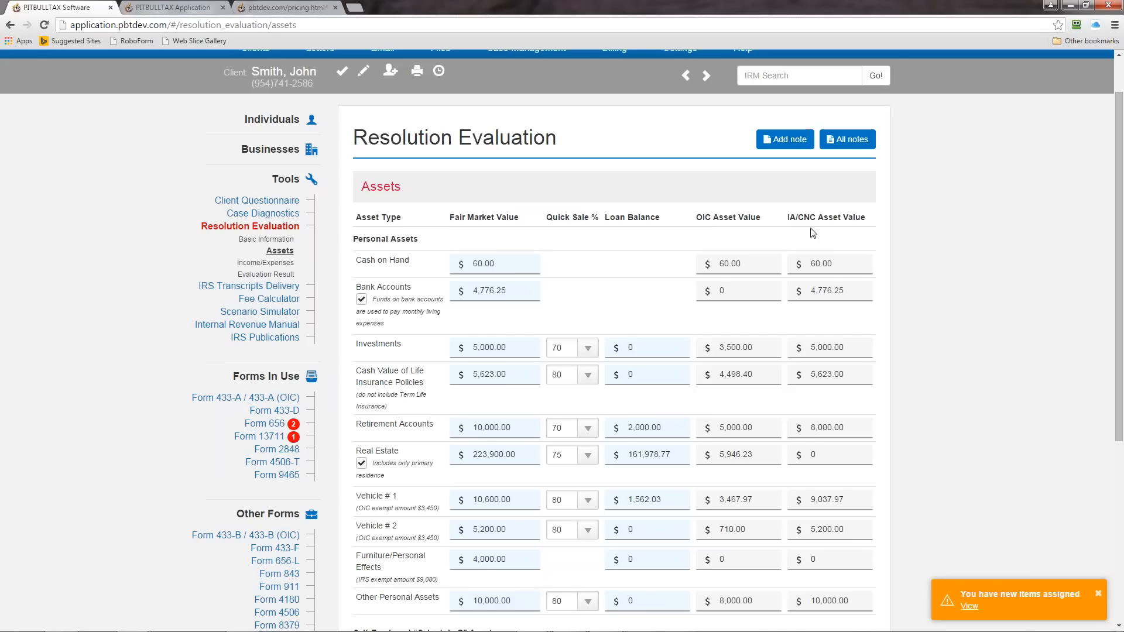
Step: Open the Scenario Simulator and examine the comparison chart of the client's existing scenarios
click(273, 311)
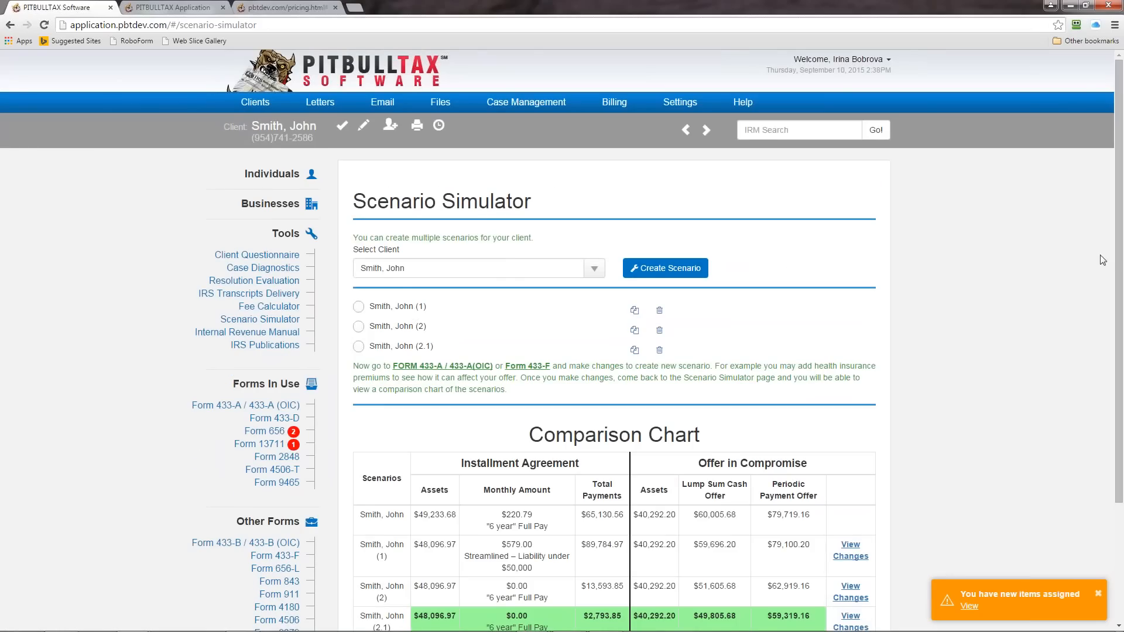
drag(1119, 255, 1118, 316)
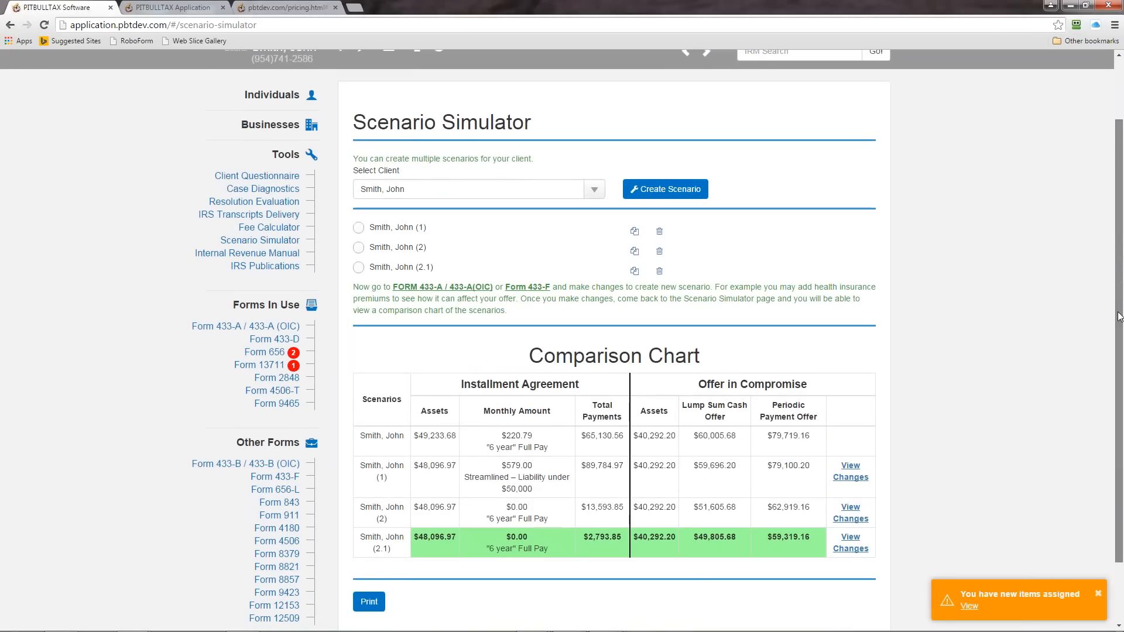
scroll(530, 69, up, 1)
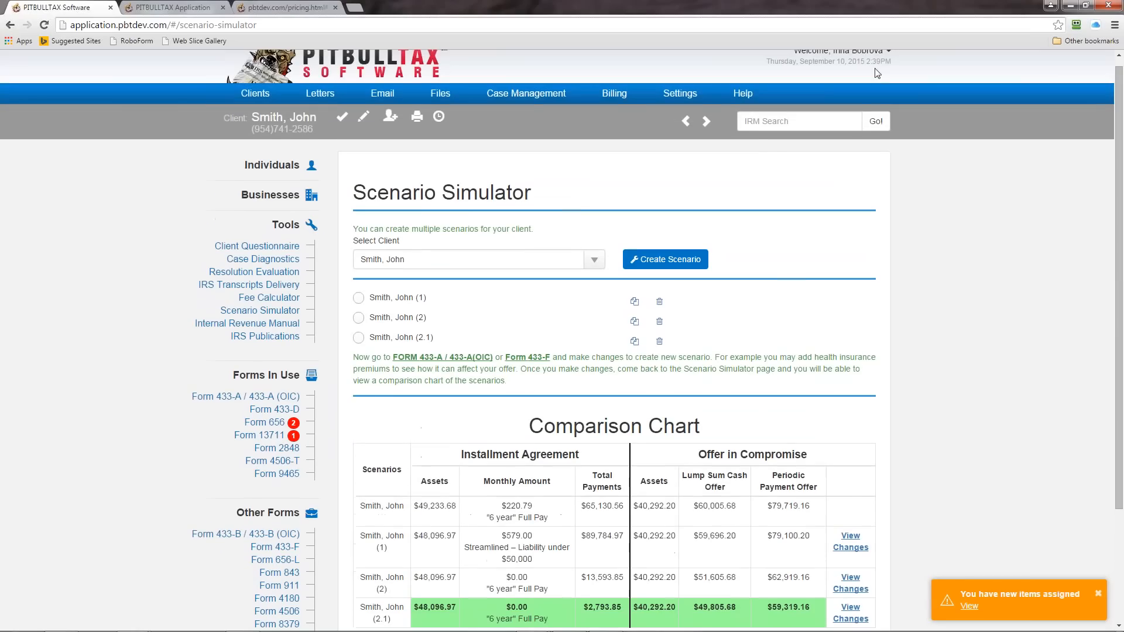
Step: Create a new scenario for the client, make scenario (1) the active one and review the comparison chart
click(661, 259)
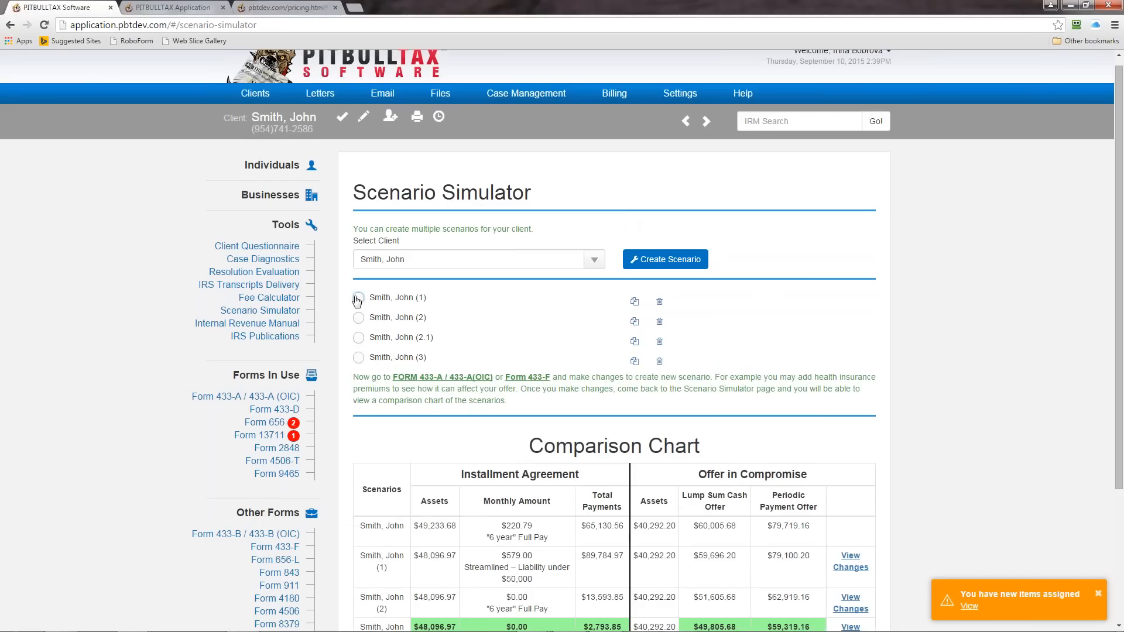
click(358, 298)
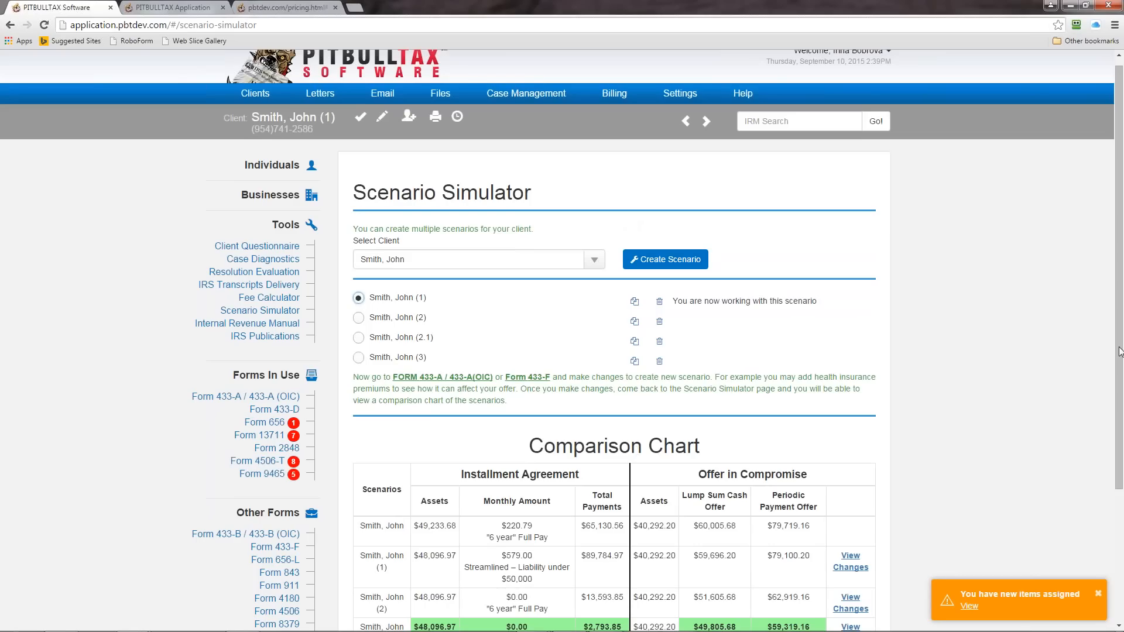
scroll(1119, 351, down, 1)
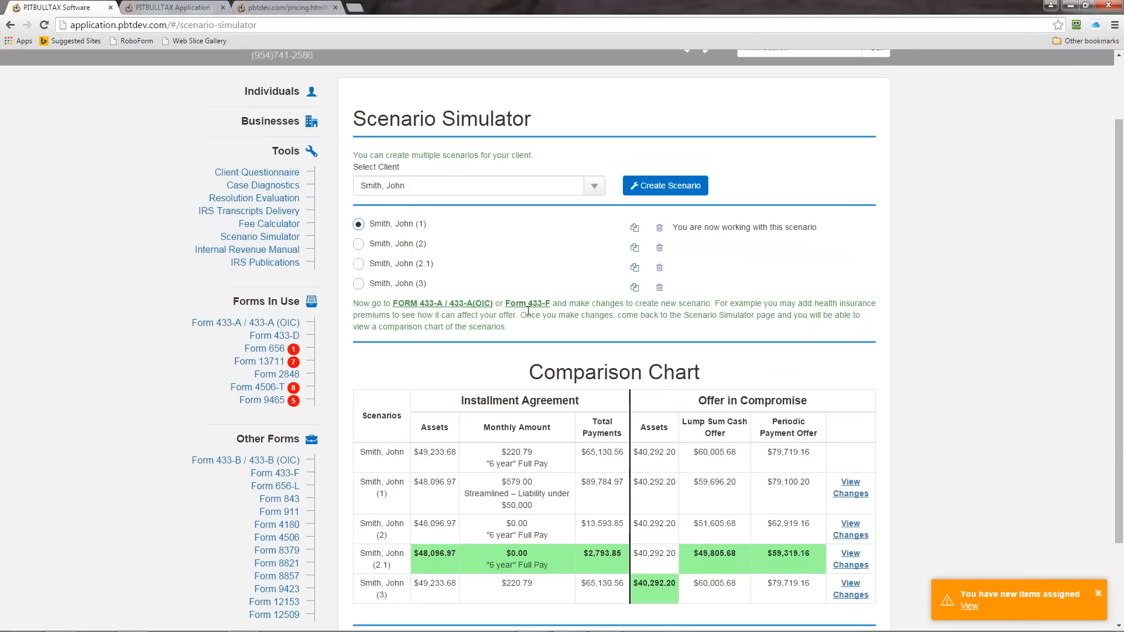
scroll(1106, 351, up, 2)
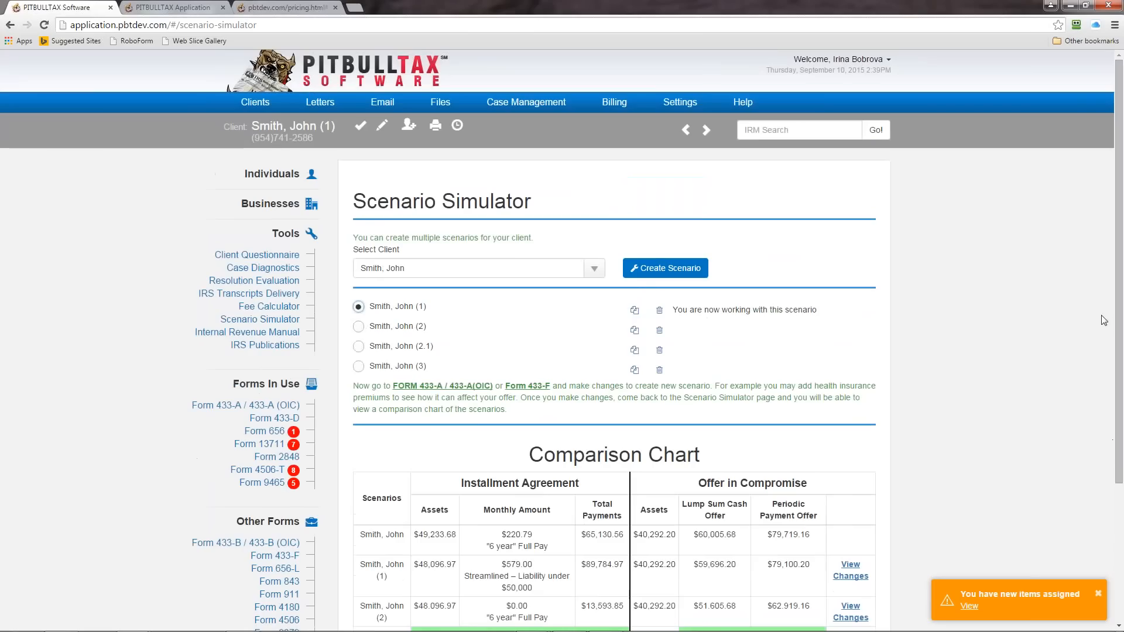
Step: Look through the Fee Calculator and its print options for including the minimum, ideal and proposed fees, without printing
click(284, 307)
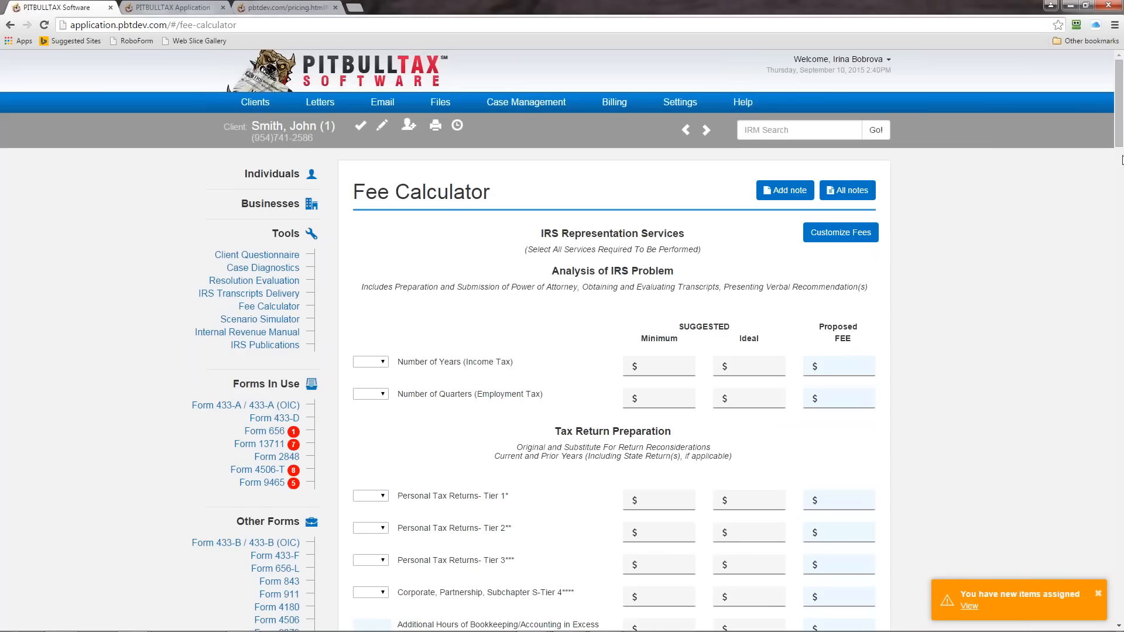
drag(1116, 131, 1083, 608)
click(638, 555)
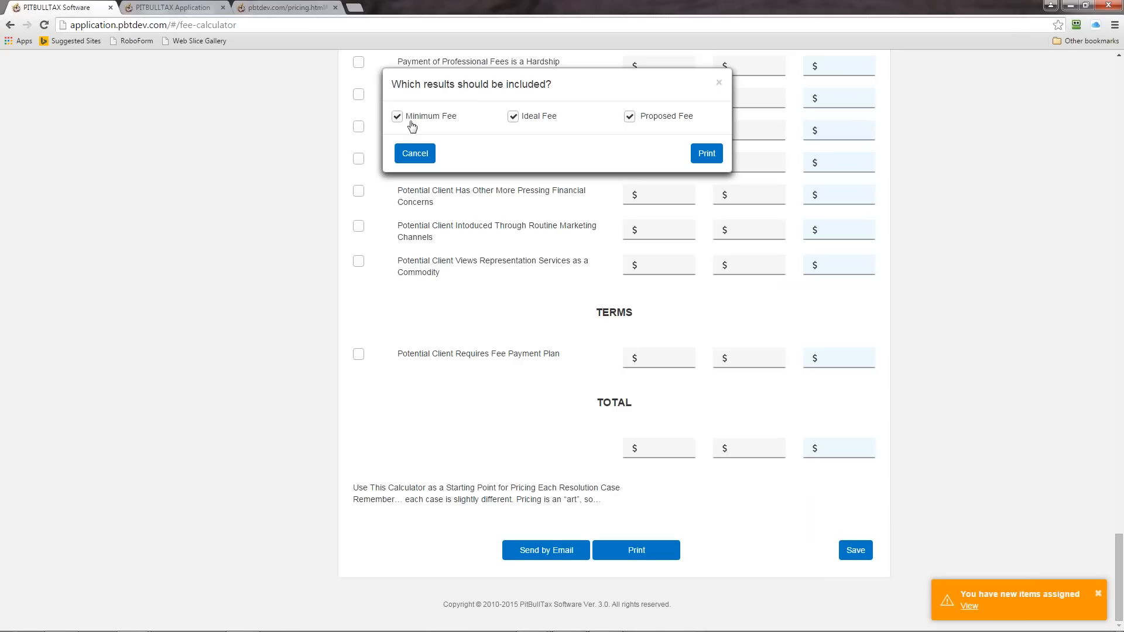
click(513, 118)
click(397, 116)
click(417, 117)
click(414, 154)
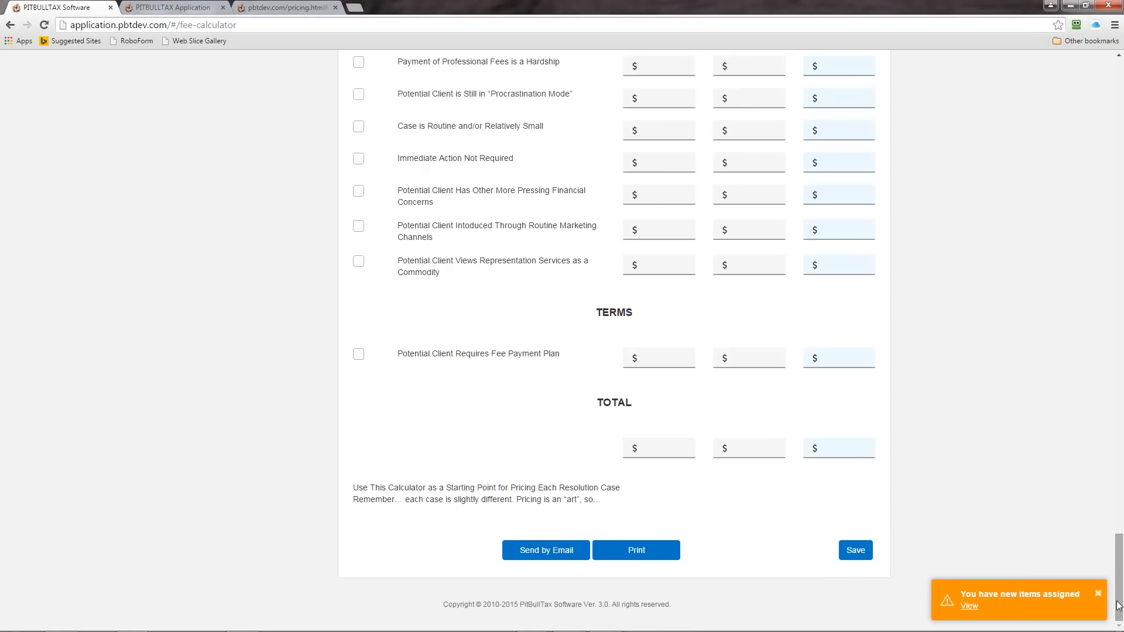
Step: Open the Fee Calculator's fee customization page and examine its suggested and proposed fee fields
drag(1118, 606, 1119, 117)
click(843, 176)
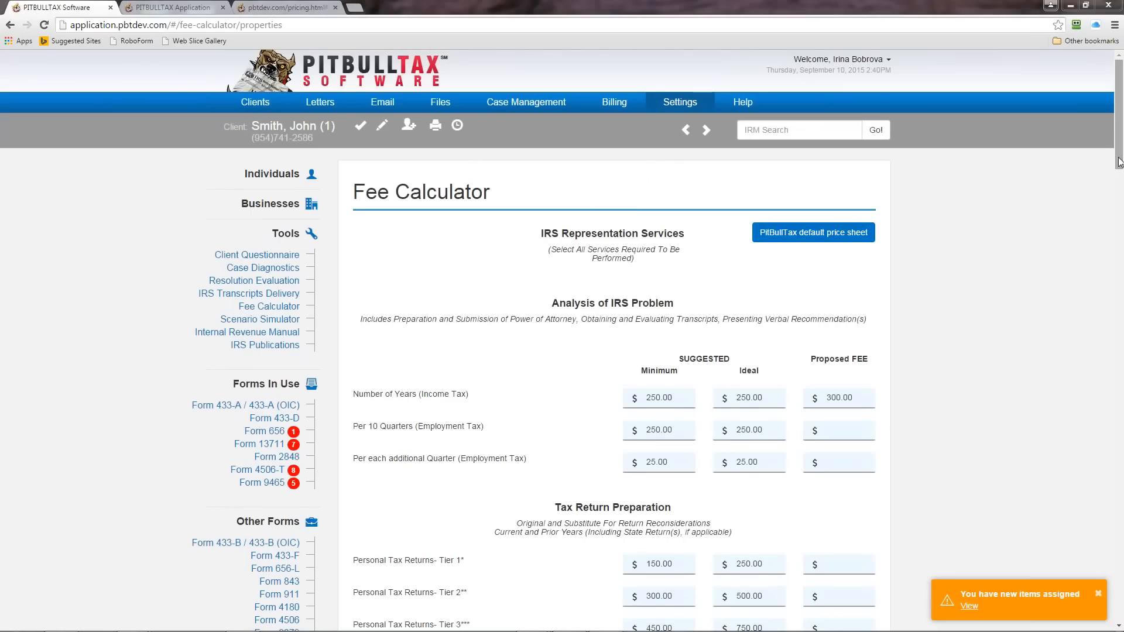
mouse_move(1119, 157)
mouse_down()
mouse_move(1119, 187)
mouse_move(1119, 163)
mouse_up()
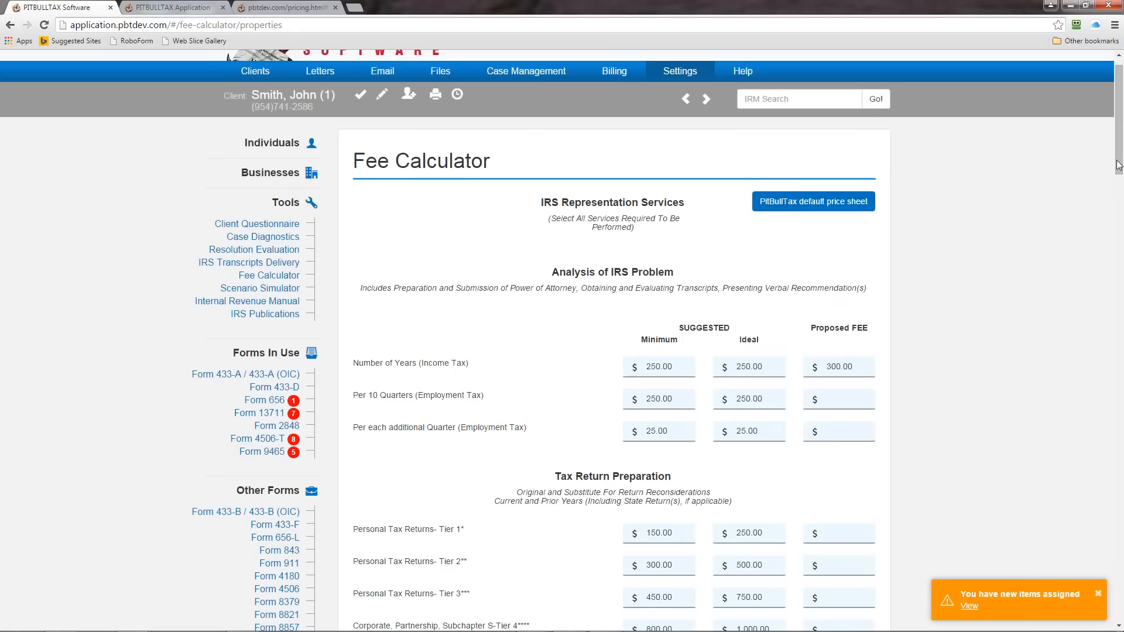
mouse_move(1122, 162)
mouse_down()
mouse_move(1116, 252)
mouse_move(1115, 174)
mouse_up()
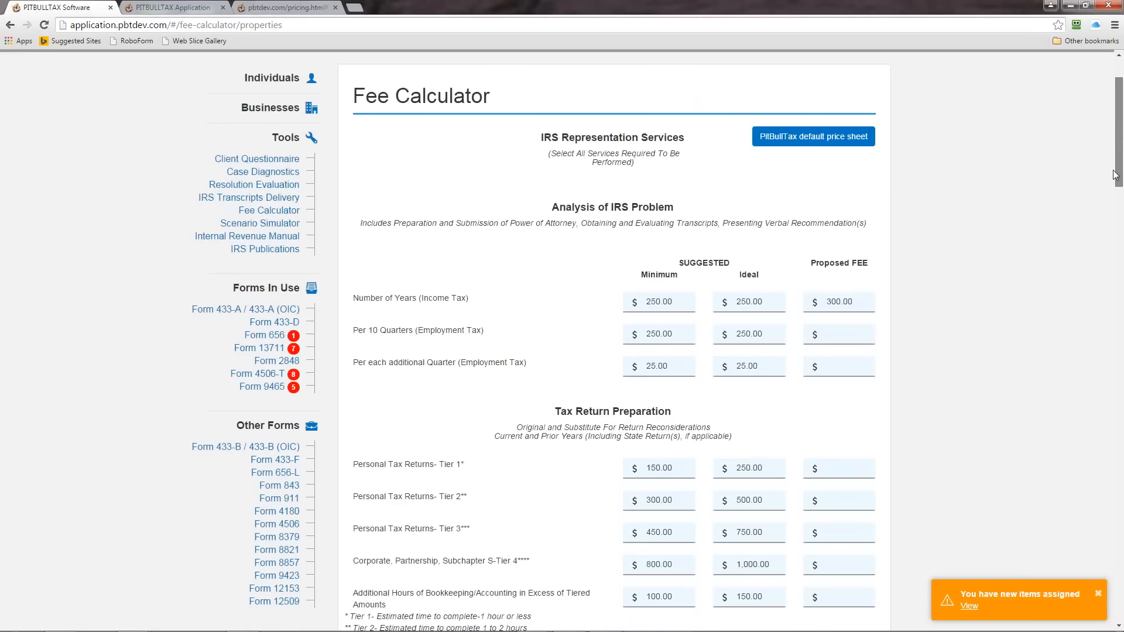
drag(1115, 174, 1115, 147)
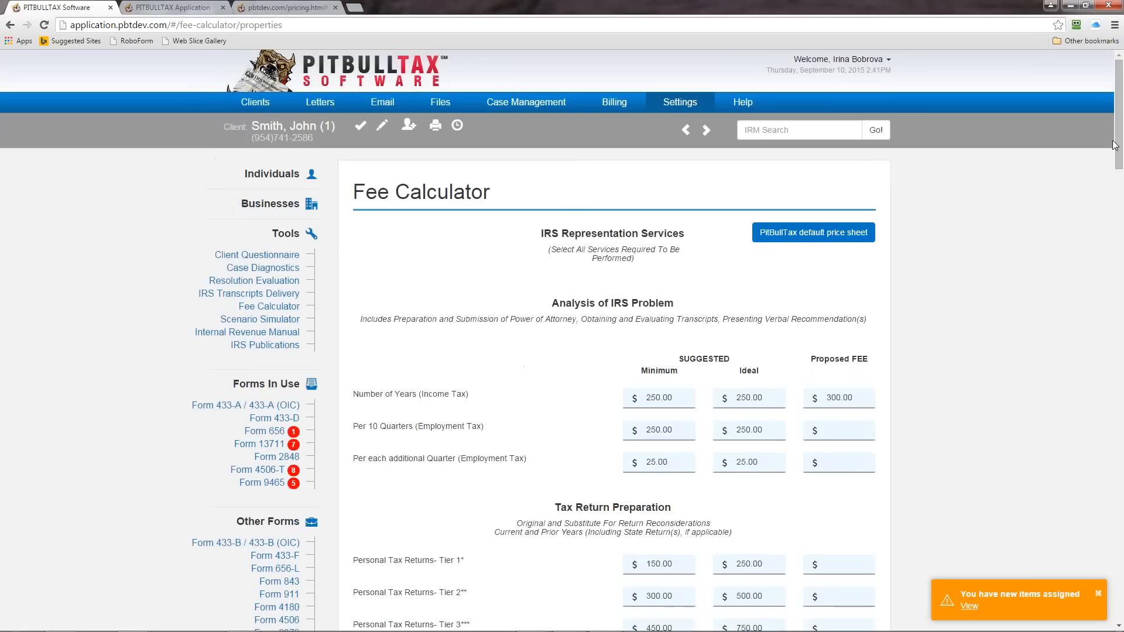
Step: Switch from scenario (1) back to the client's original record and open its Step-by-Step Workflow
click(360, 124)
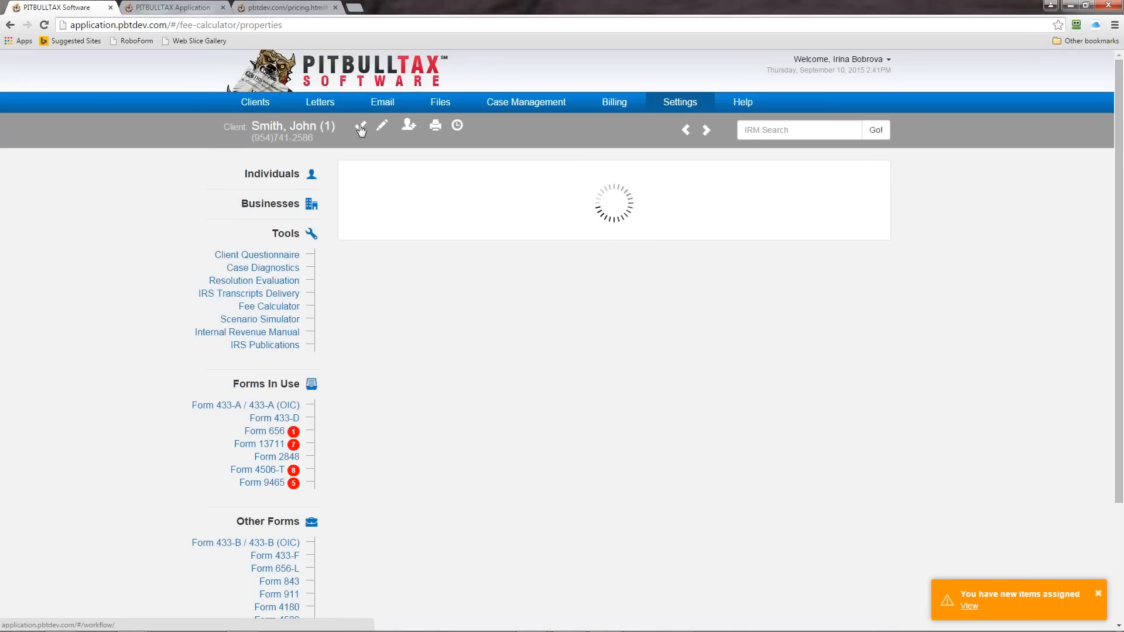
click(271, 174)
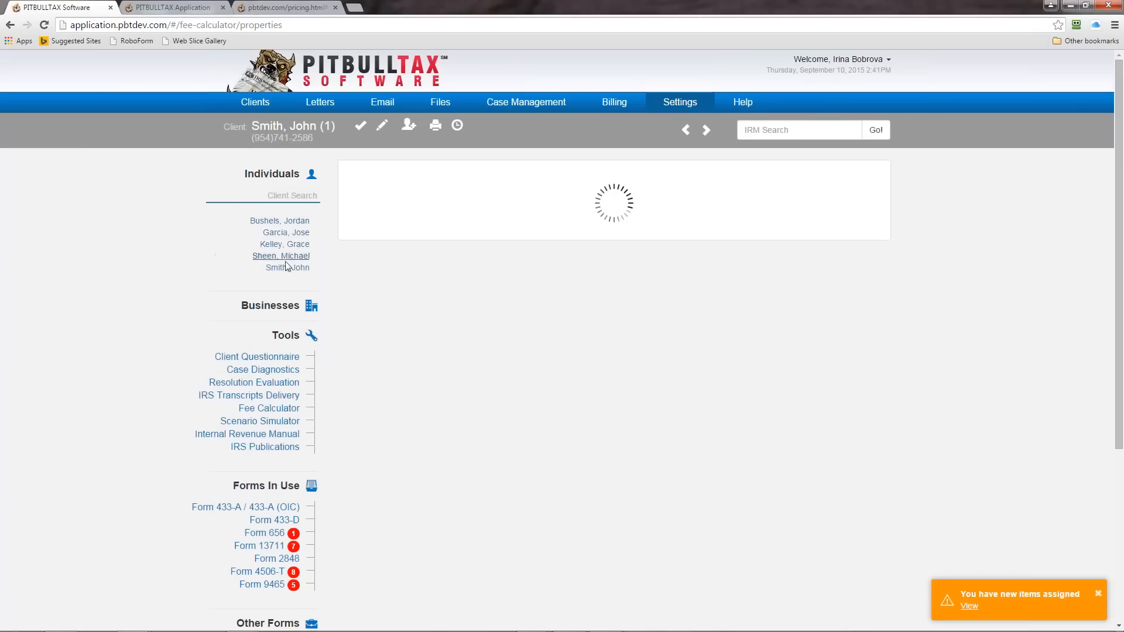
click(287, 267)
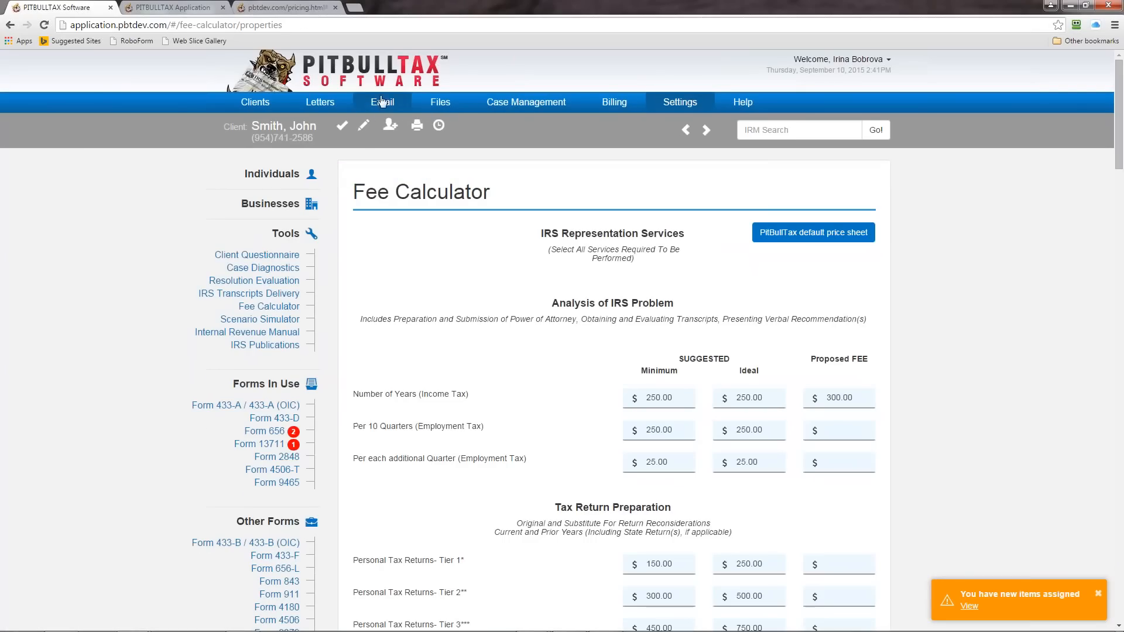
click(342, 126)
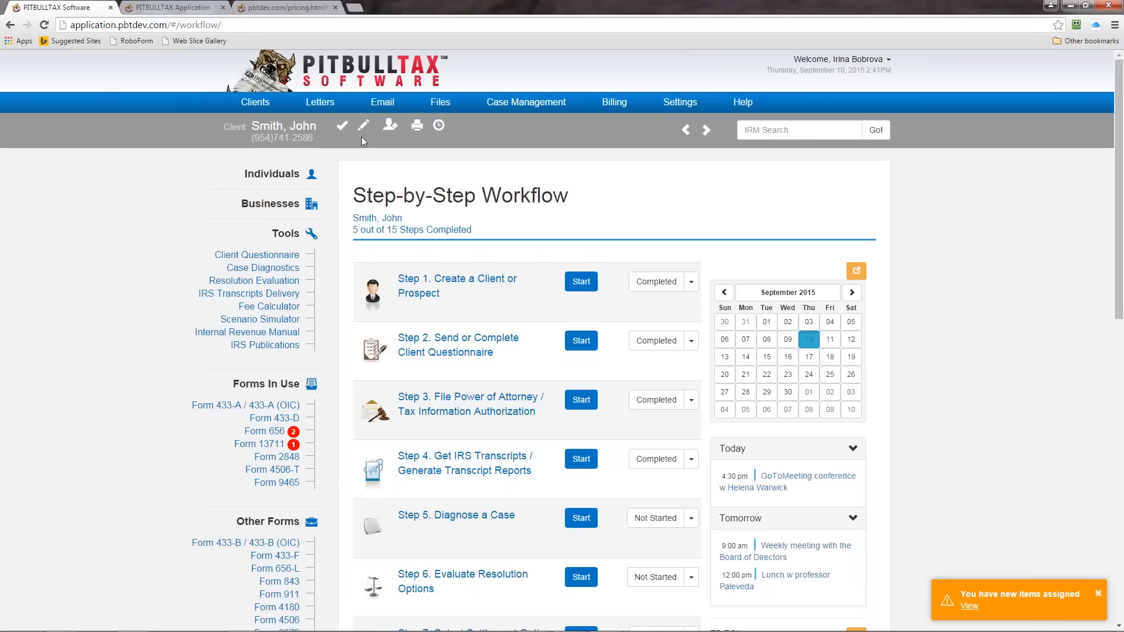
Step: Open the time tracker, look through its client, task and case choices, and mark the time entry as billable
click(439, 126)
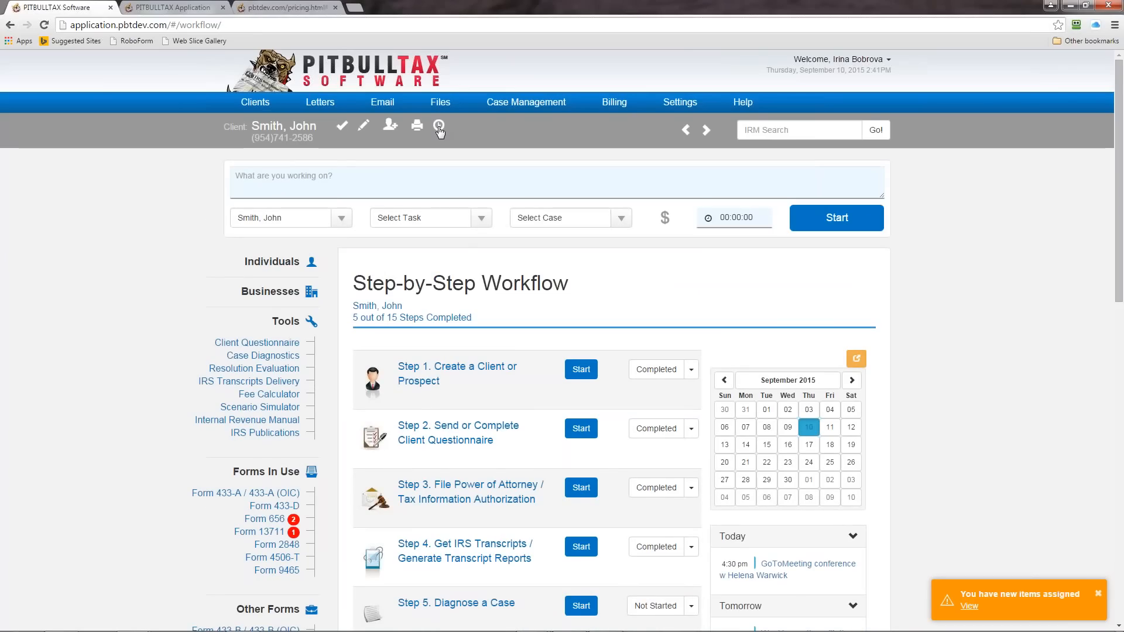
click(322, 179)
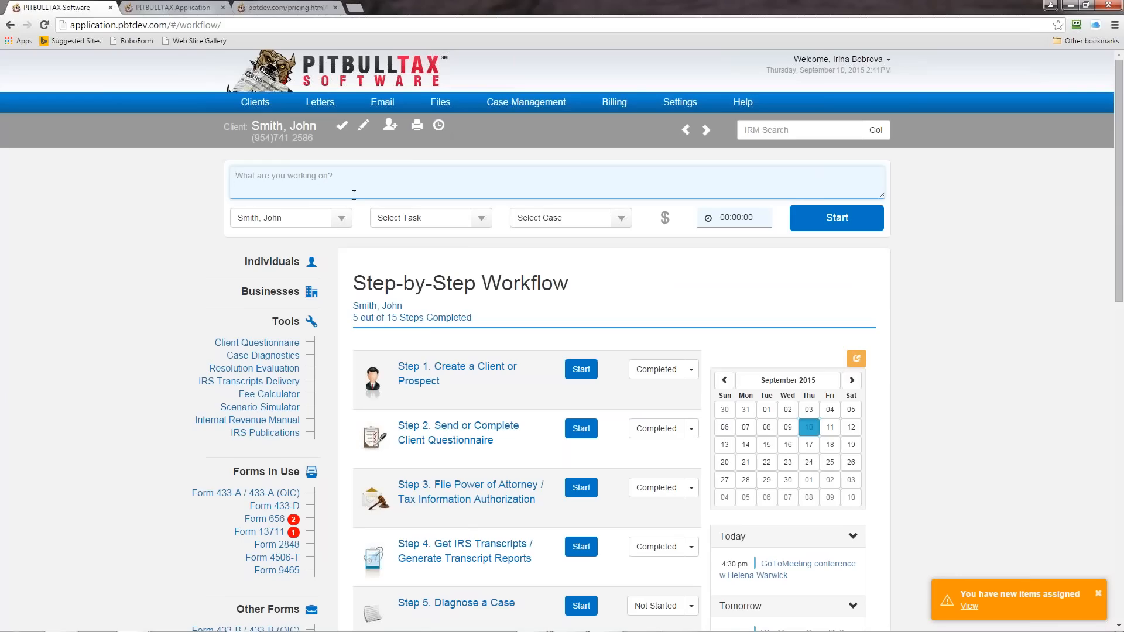
click(340, 217)
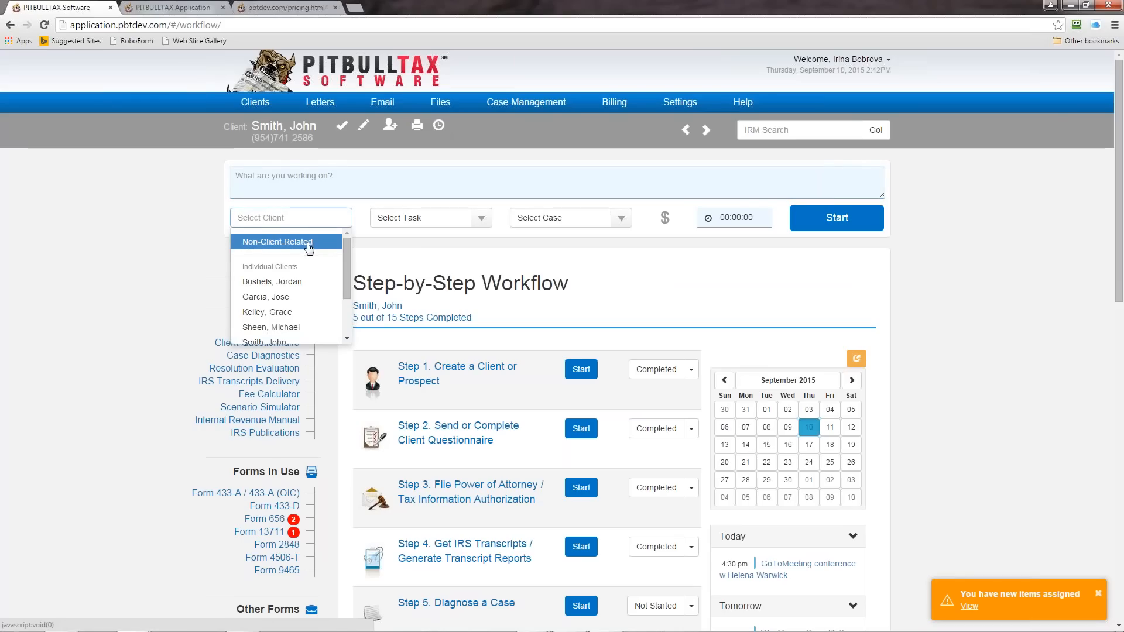
click(468, 225)
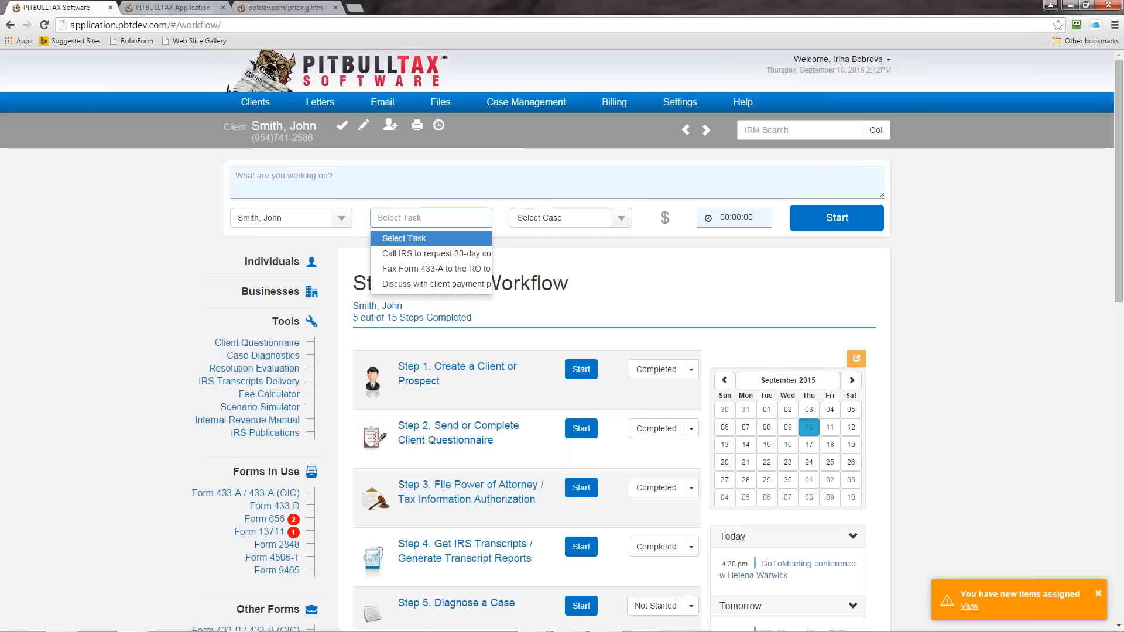
click(620, 217)
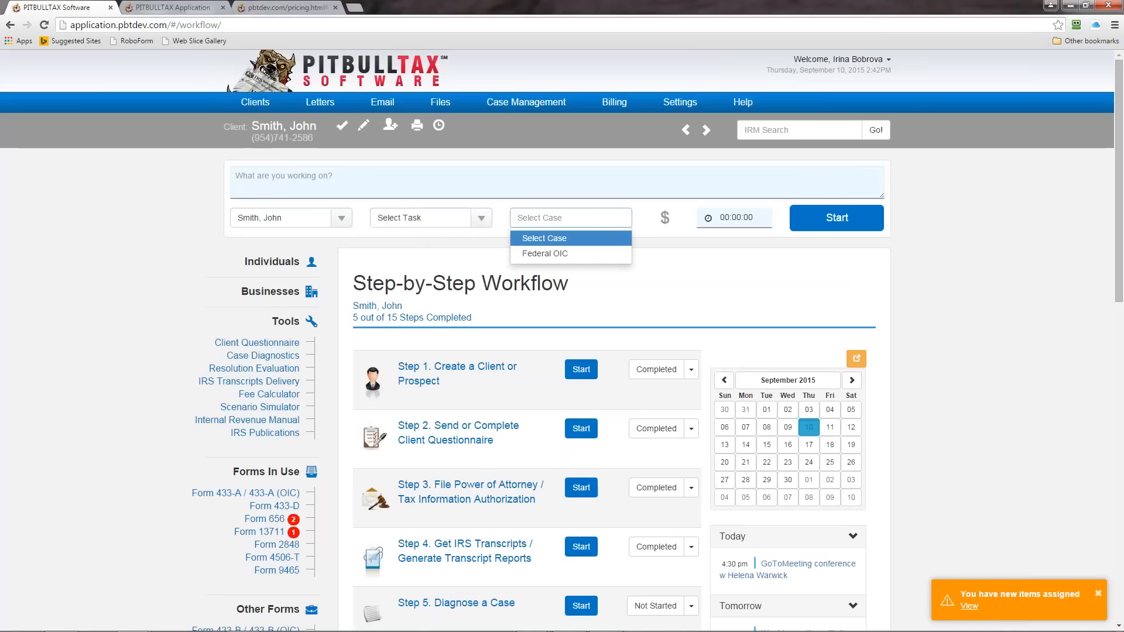
click(677, 282)
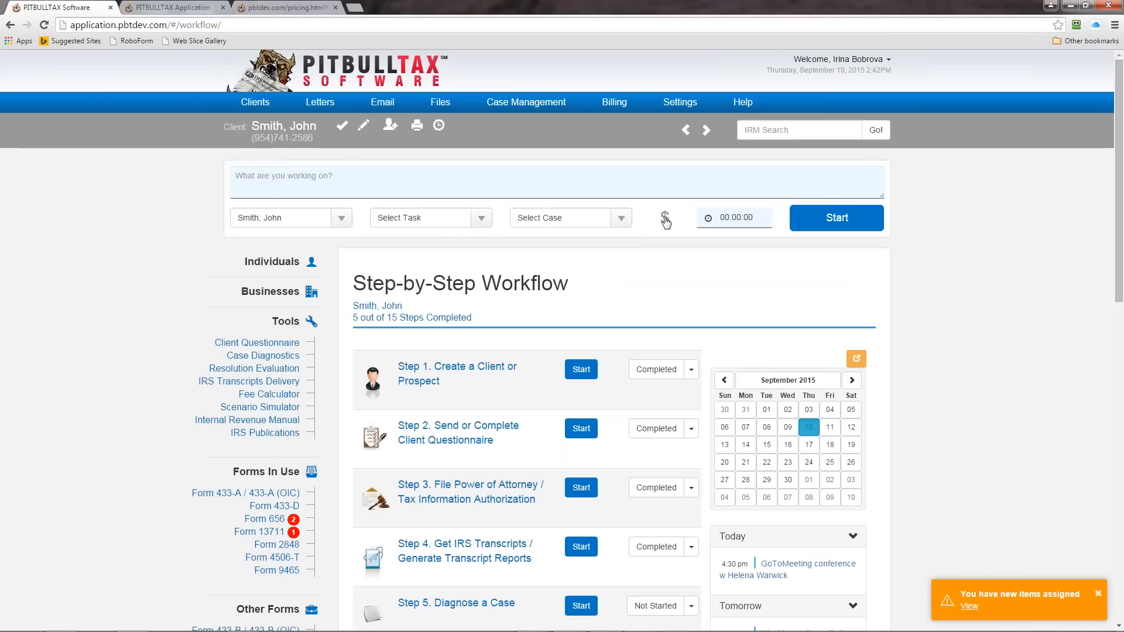
click(665, 220)
click(659, 225)
Step: Examine the minute intervals for rounding in the Time Tracking settings without saving, and close the time tracker
click(681, 103)
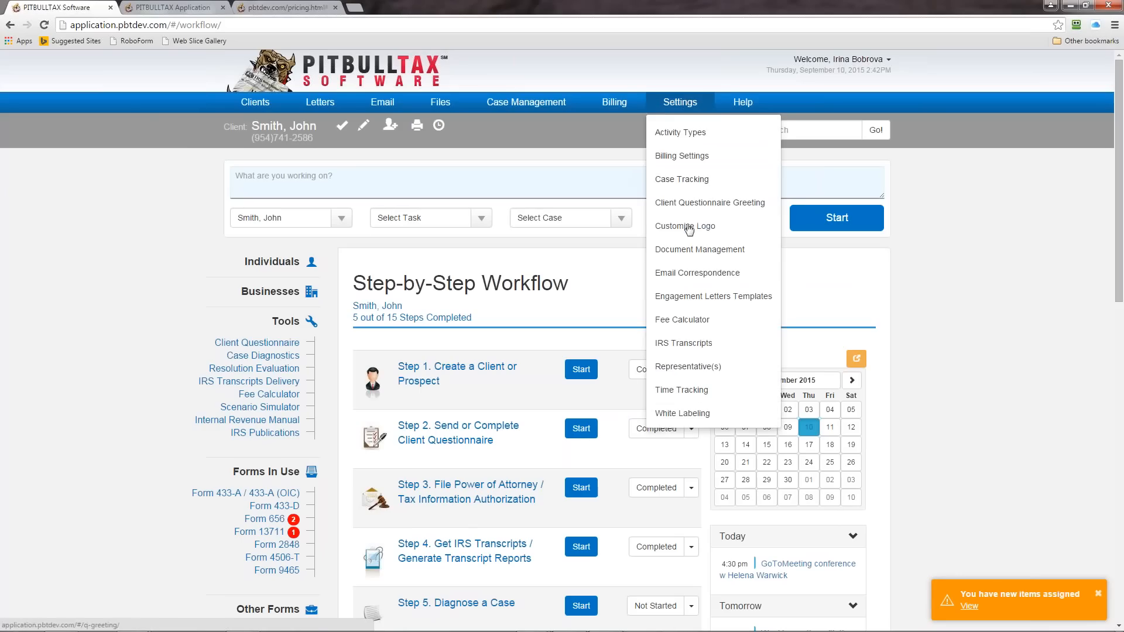
click(697, 392)
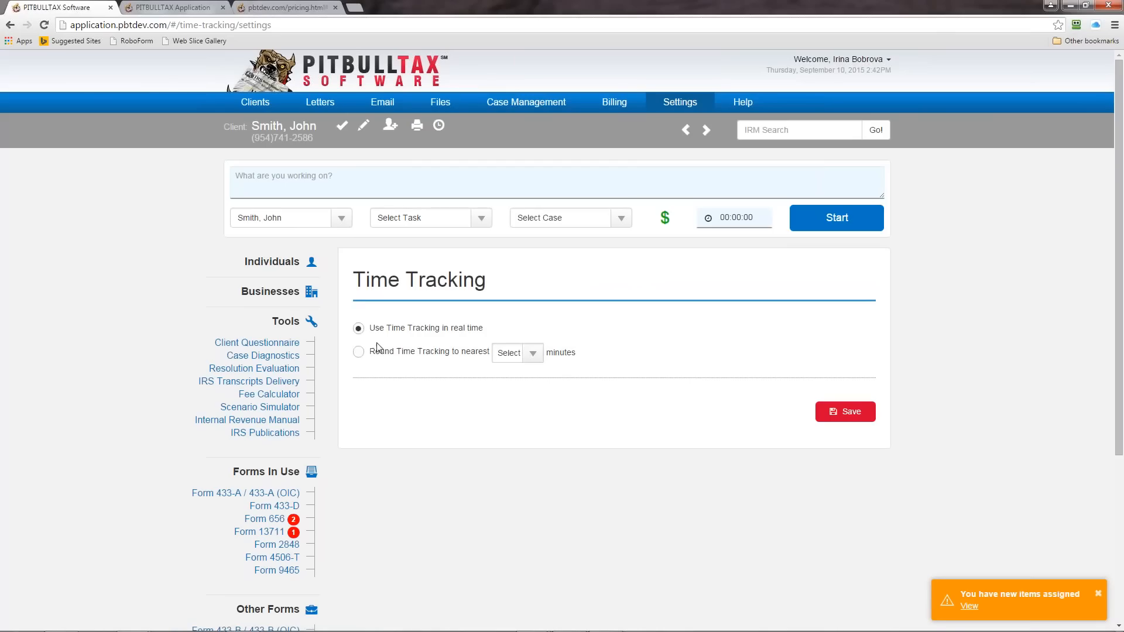
click(358, 352)
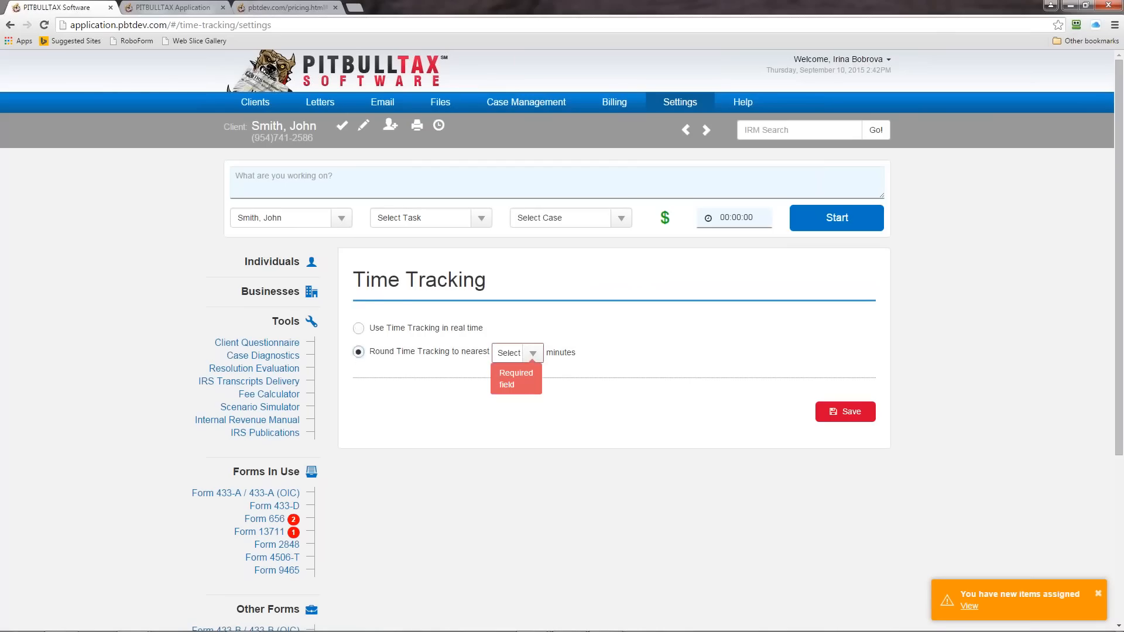
click(533, 354)
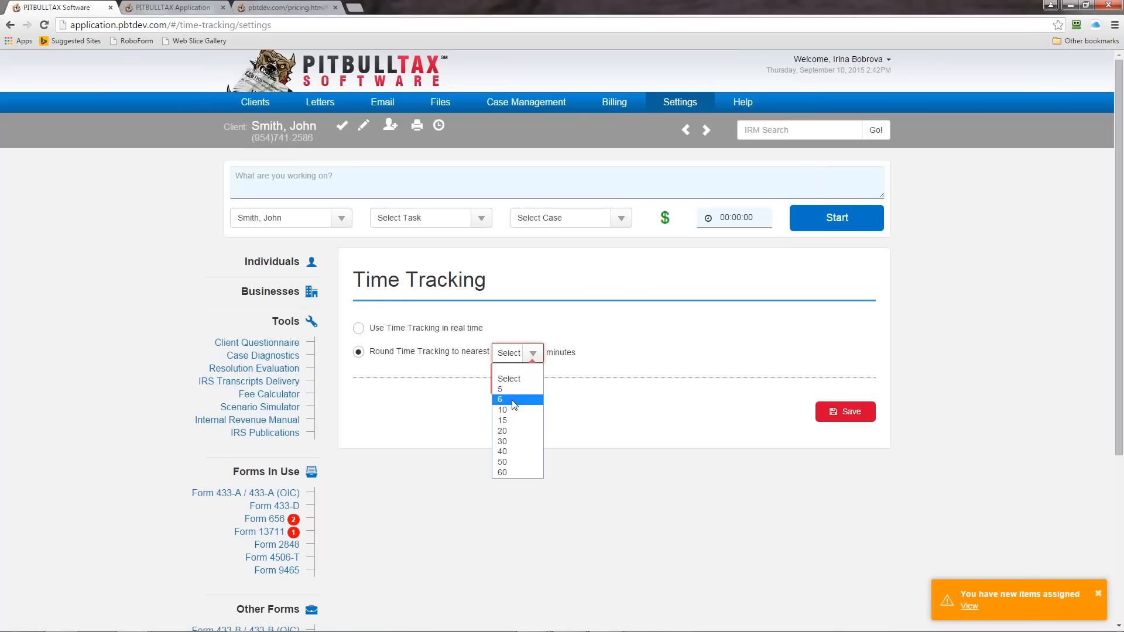
click(638, 344)
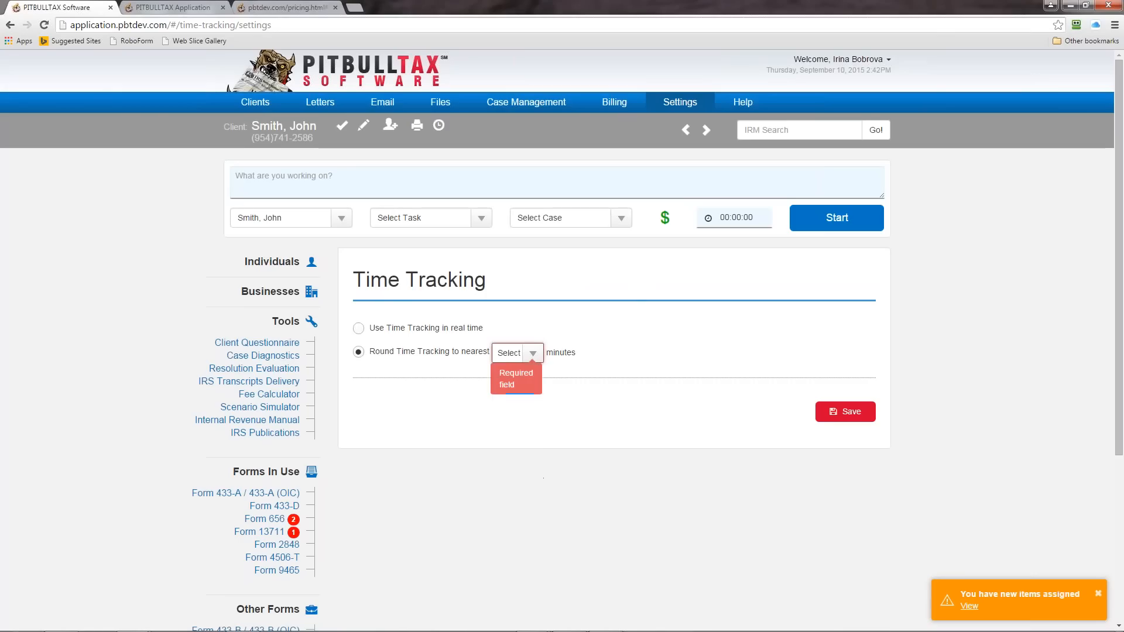
click(438, 126)
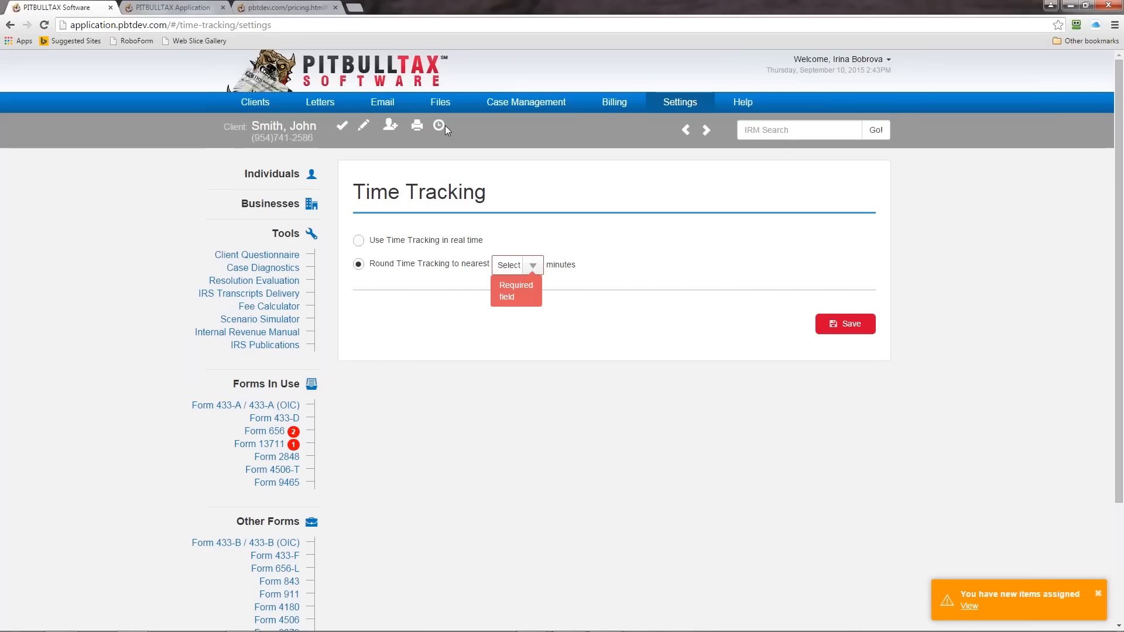
Step: View the case management time records and the "Preparing Form 433-A (OIC)" record's edit page without changes, and return to the Step-by-Step Workflow
click(508, 107)
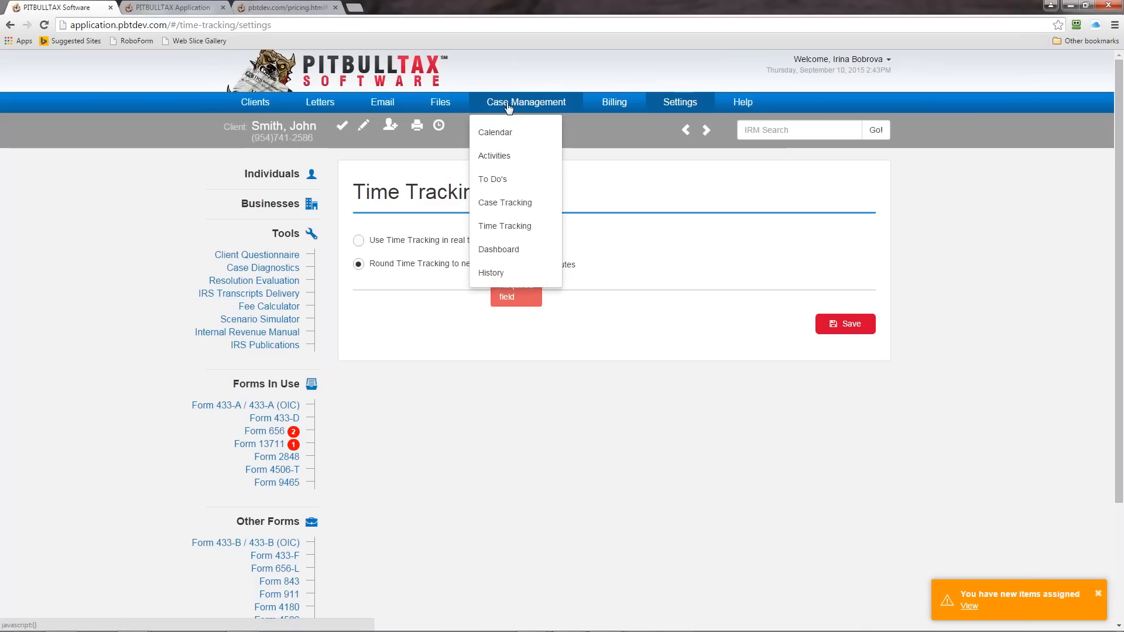
click(503, 226)
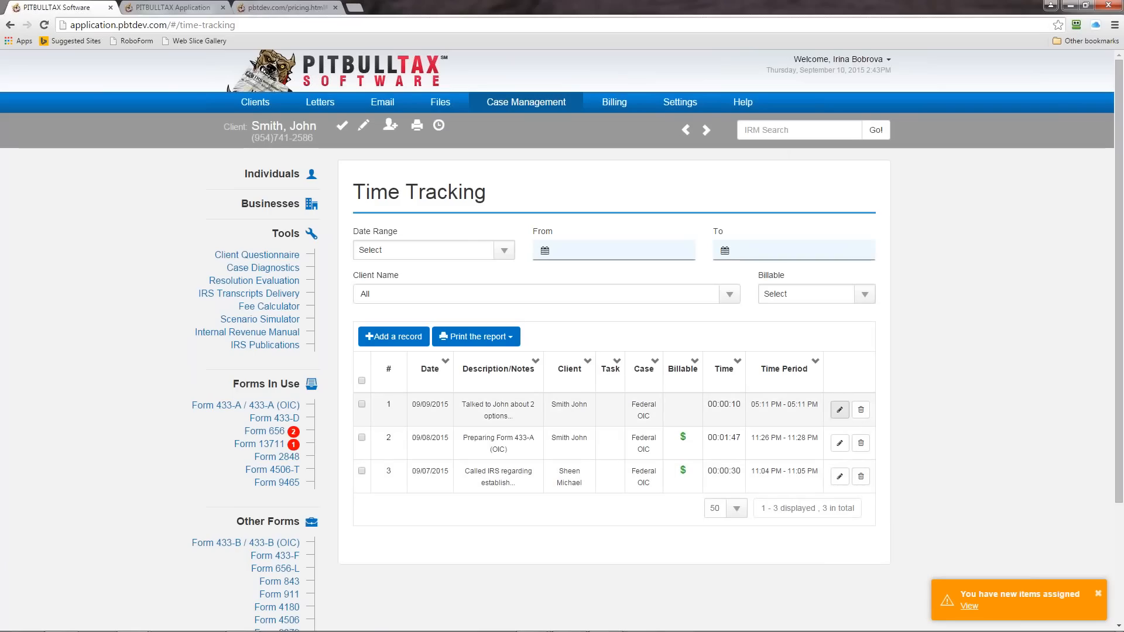
click(839, 443)
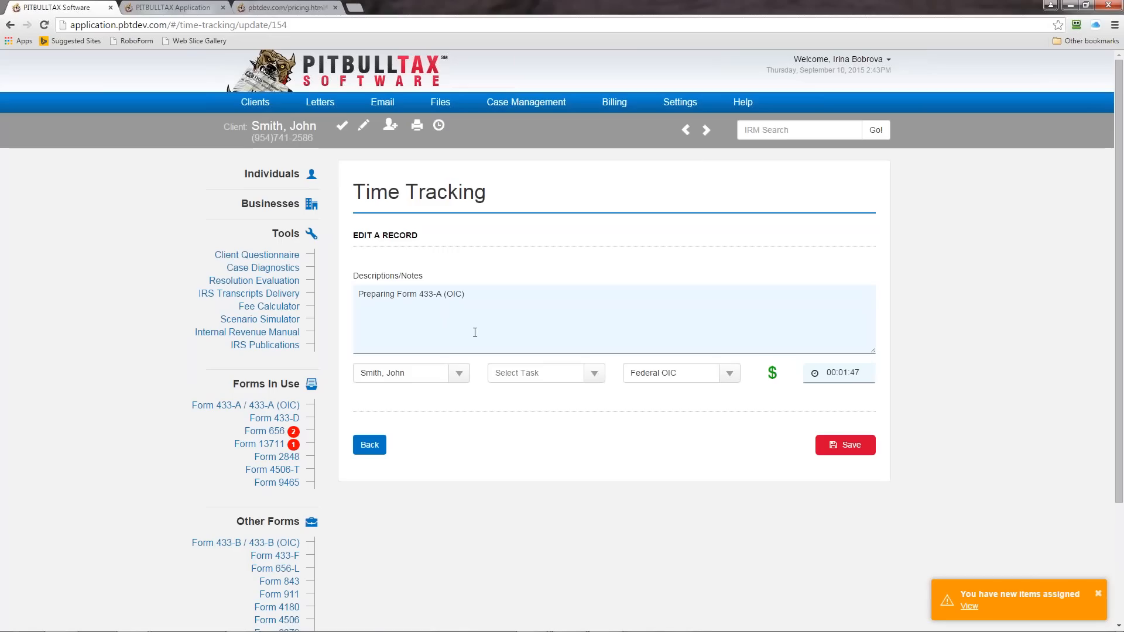
click(369, 446)
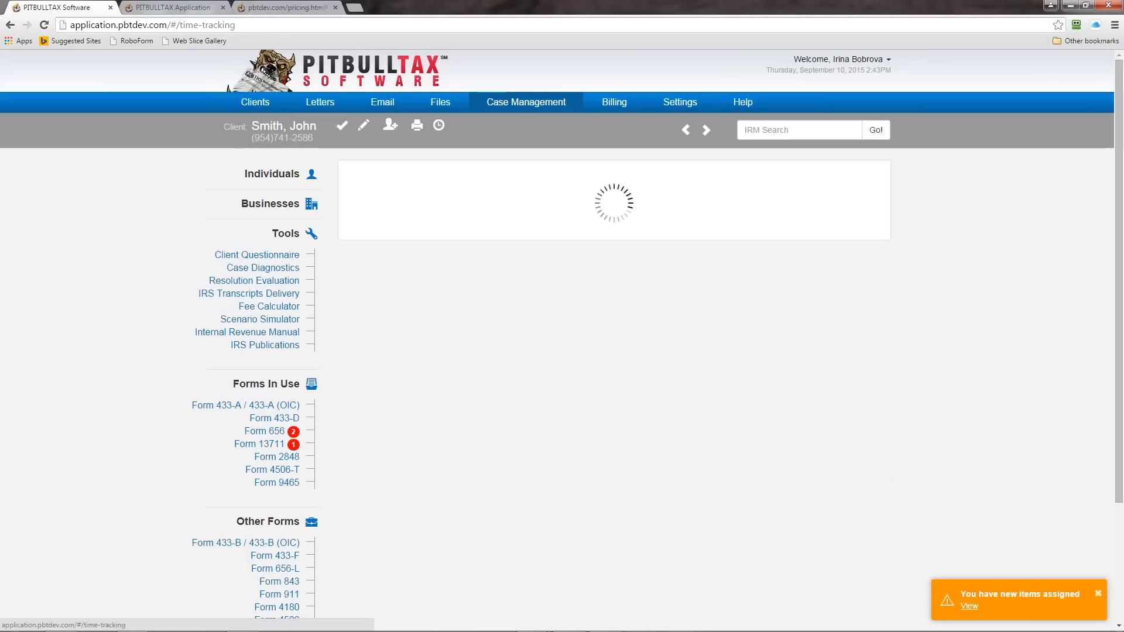
click(340, 128)
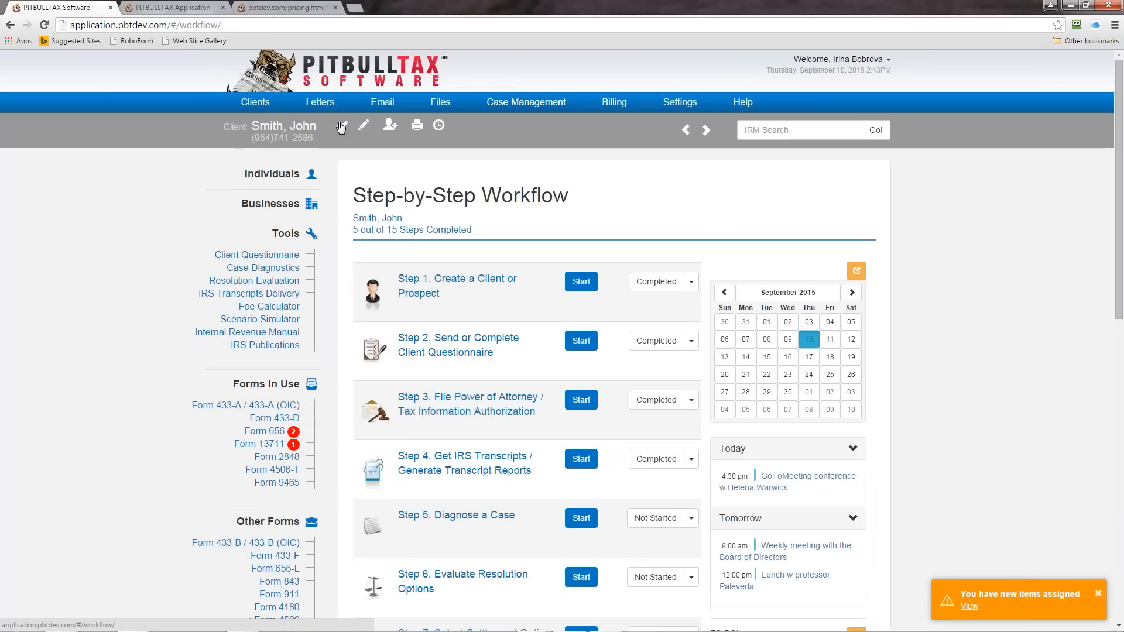